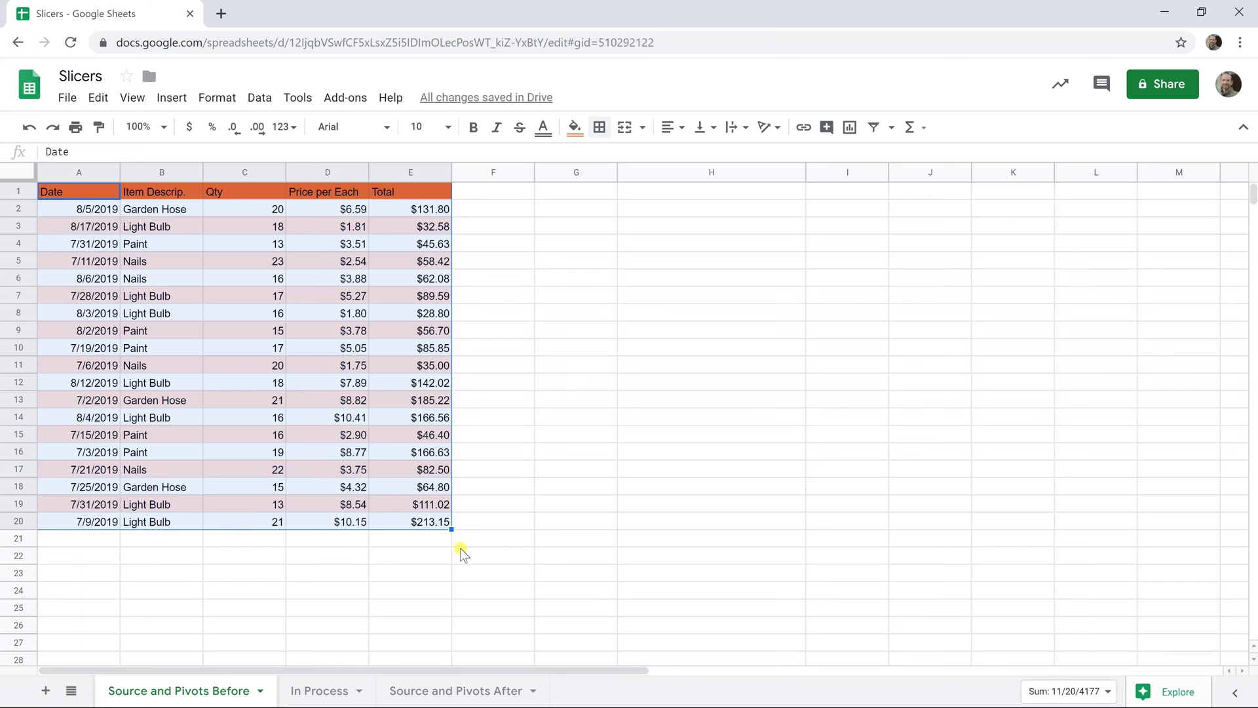
- Review the finished pivot tables and the Item Descrip. and Date slicers on Source and Pivots After
click(509, 453)
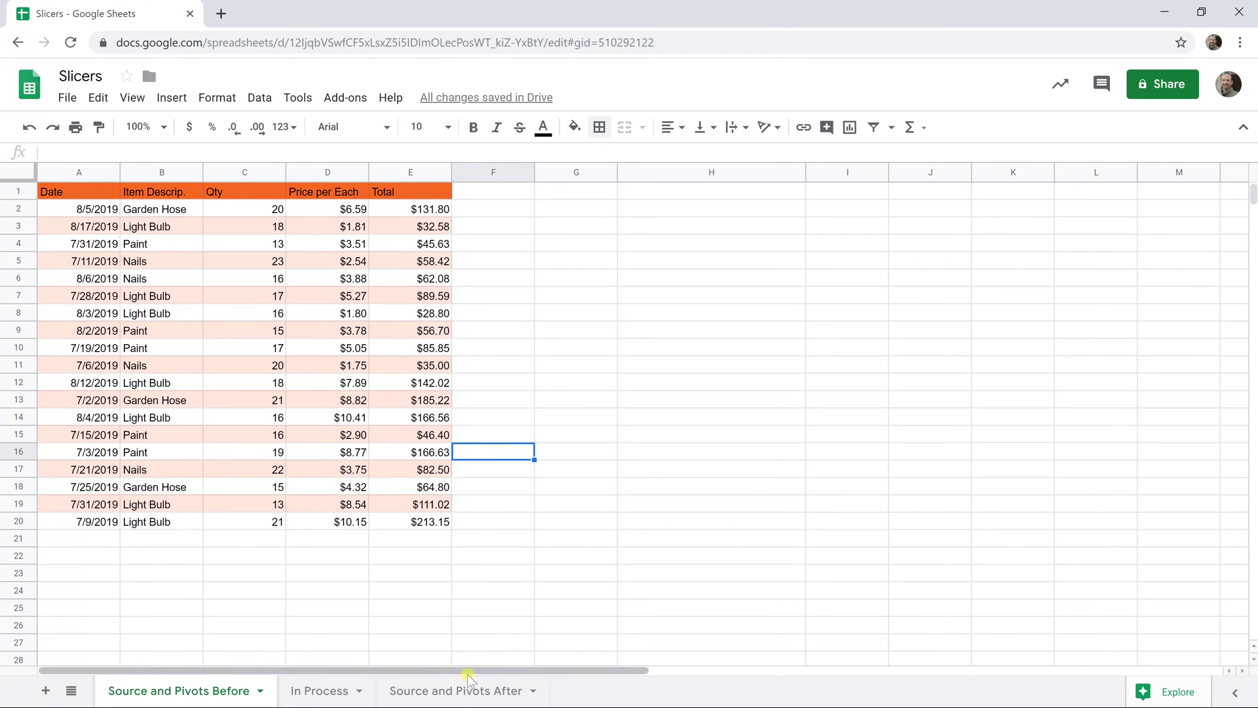
click(464, 692)
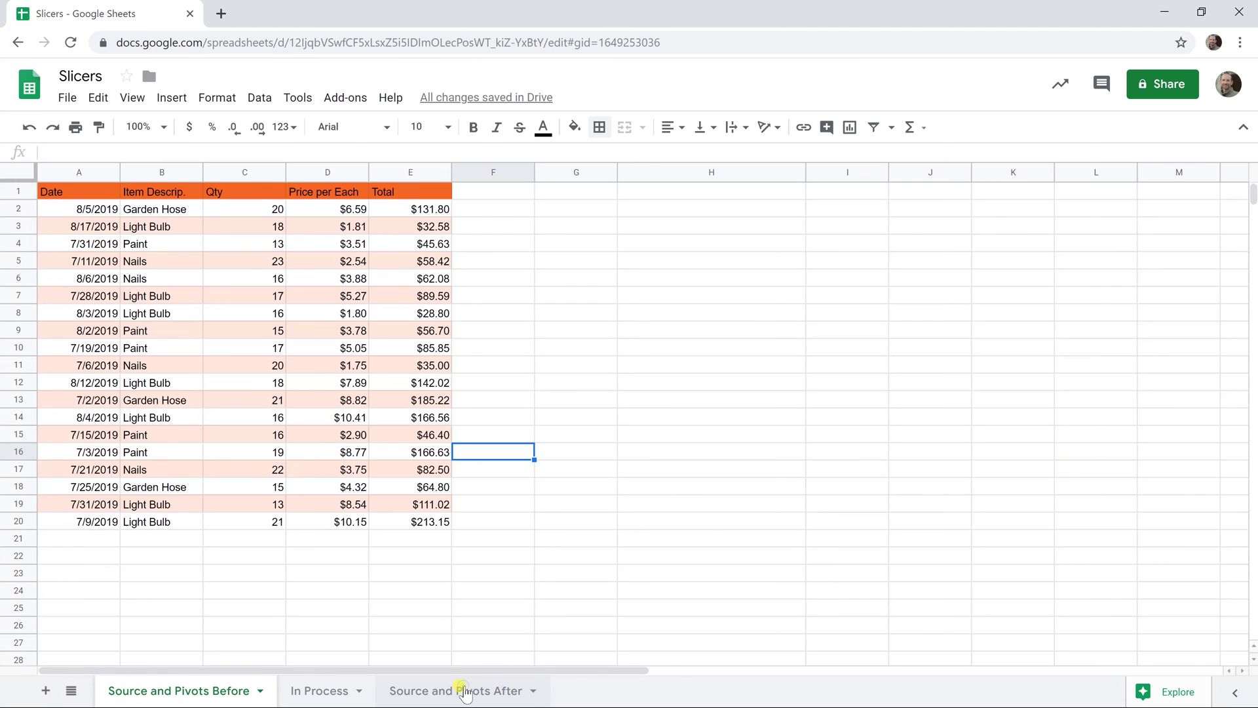
drag(508, 193, 807, 478)
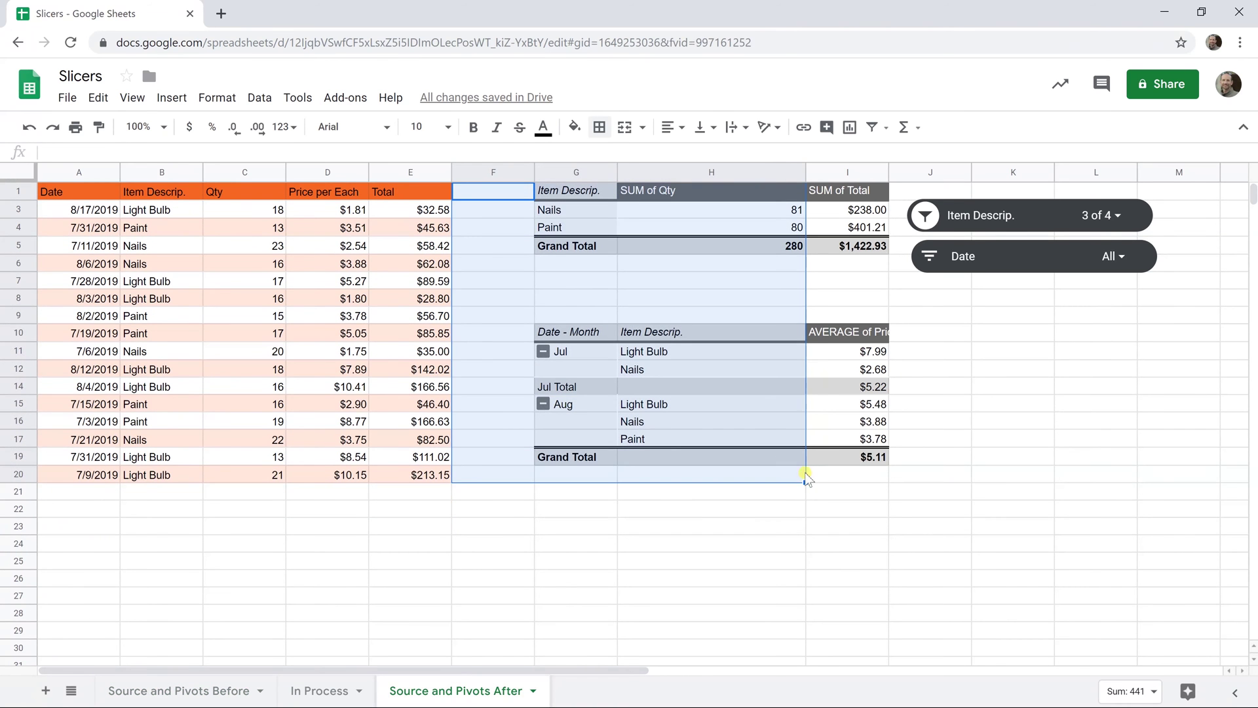
click(983, 218)
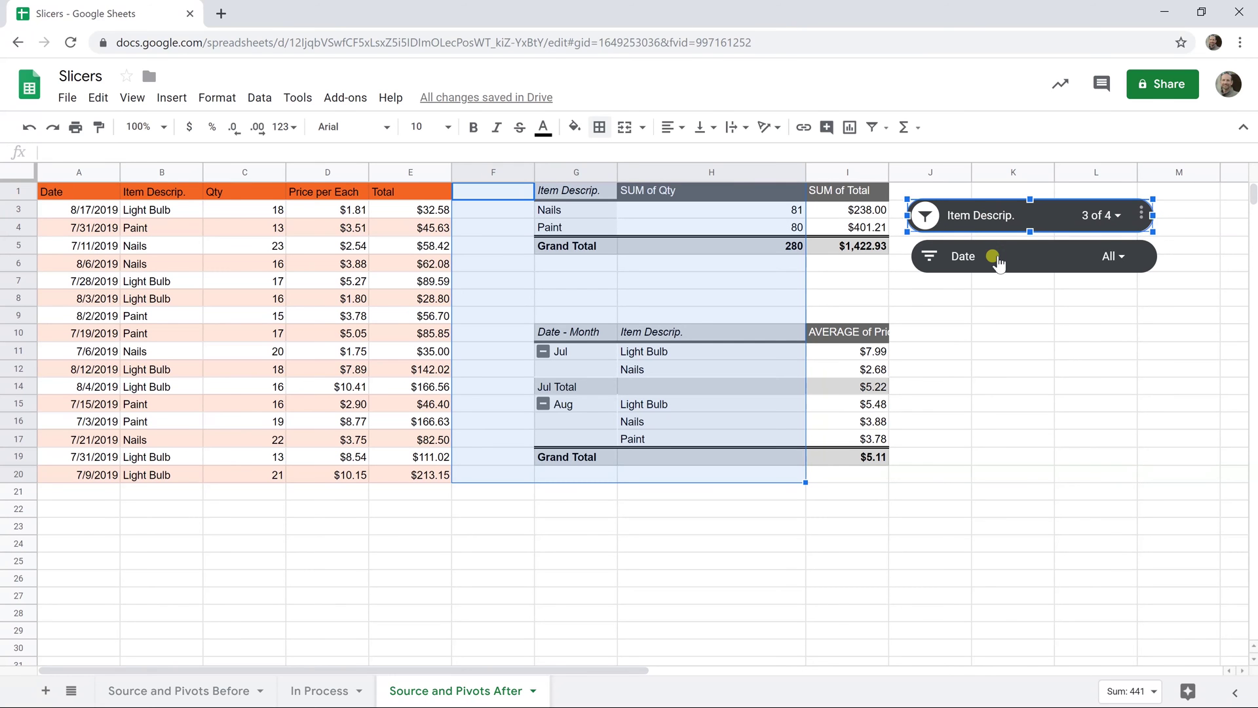
click(998, 261)
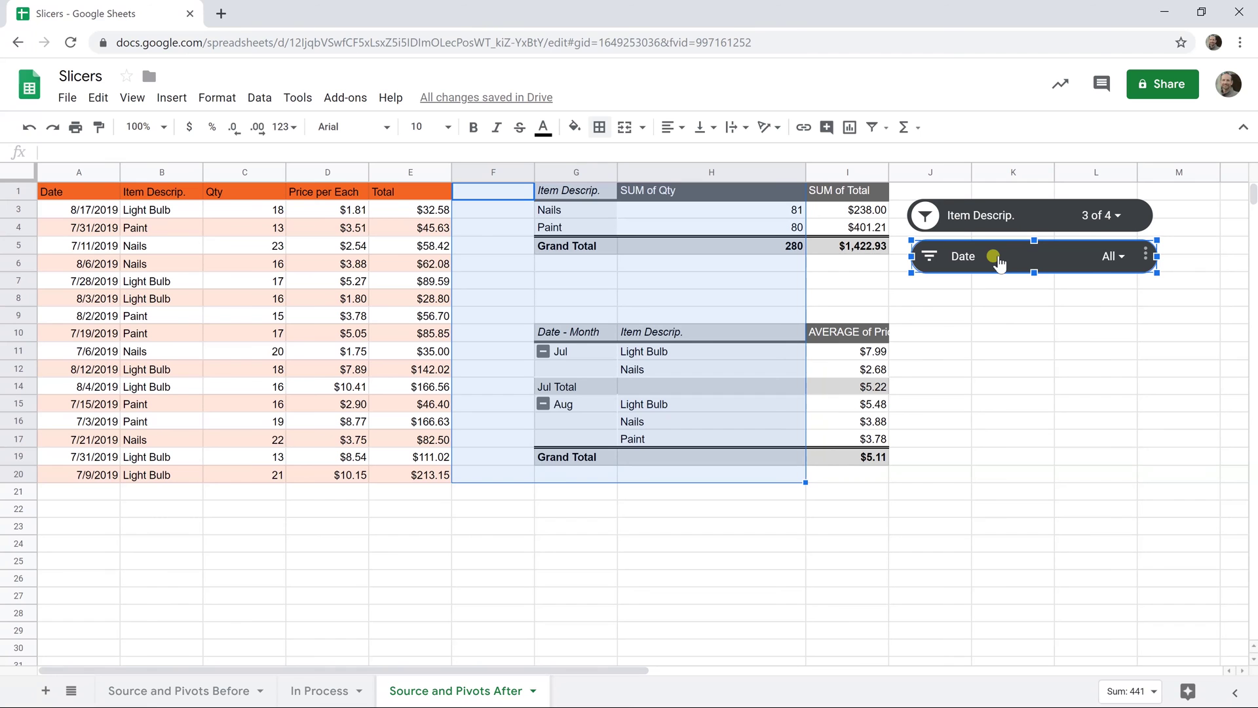
click(997, 296)
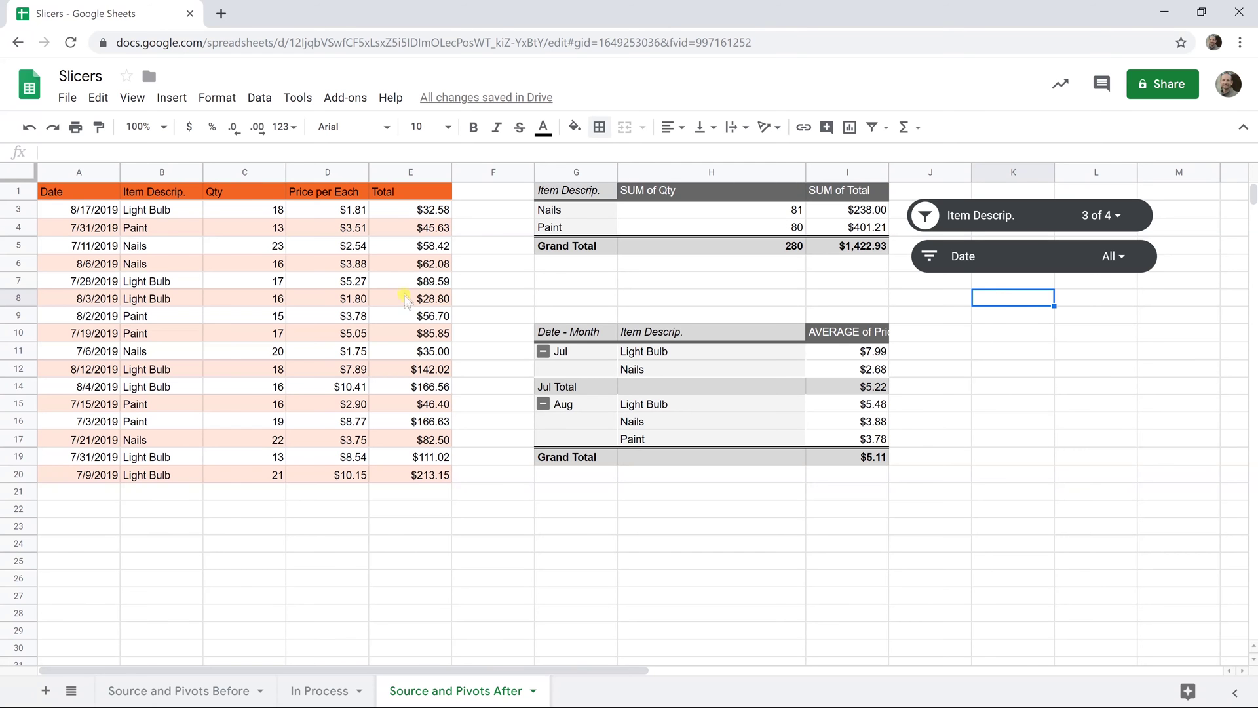
- Compare the data on Source and Pivots Before and After, then go to the empty In Process sheet
click(206, 693)
drag(153, 243, 367, 420)
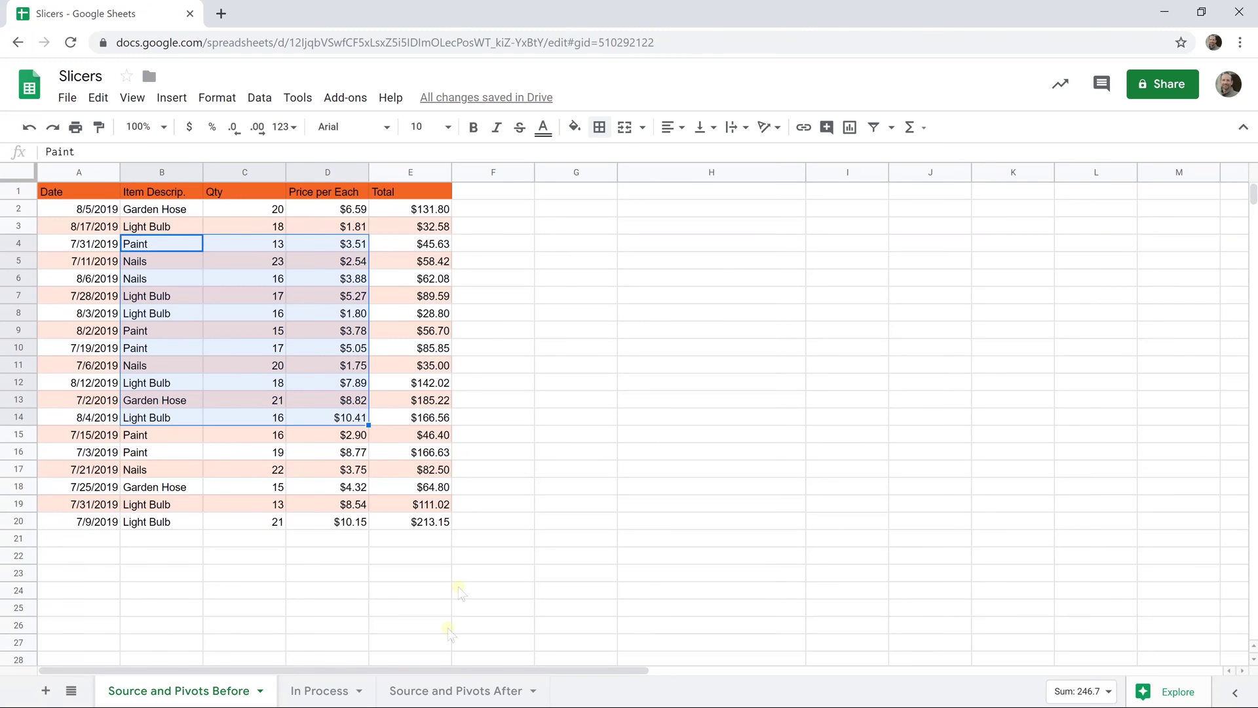
click(456, 690)
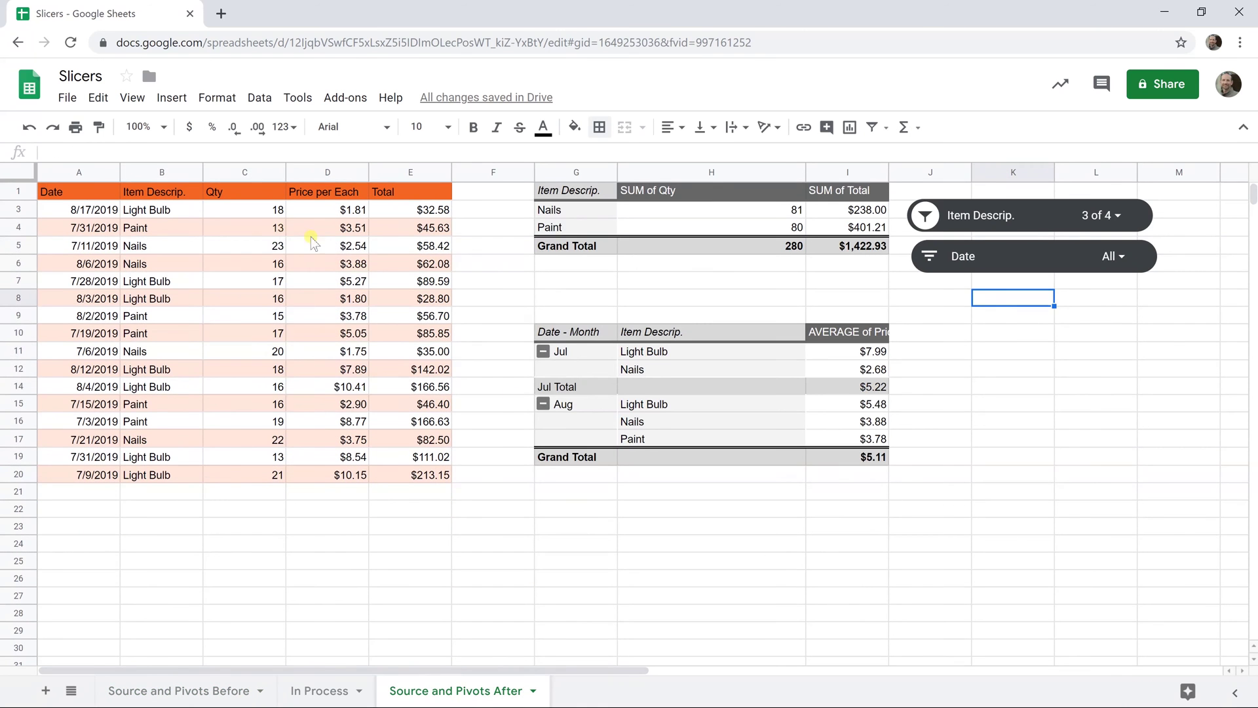
drag(279, 227, 575, 403)
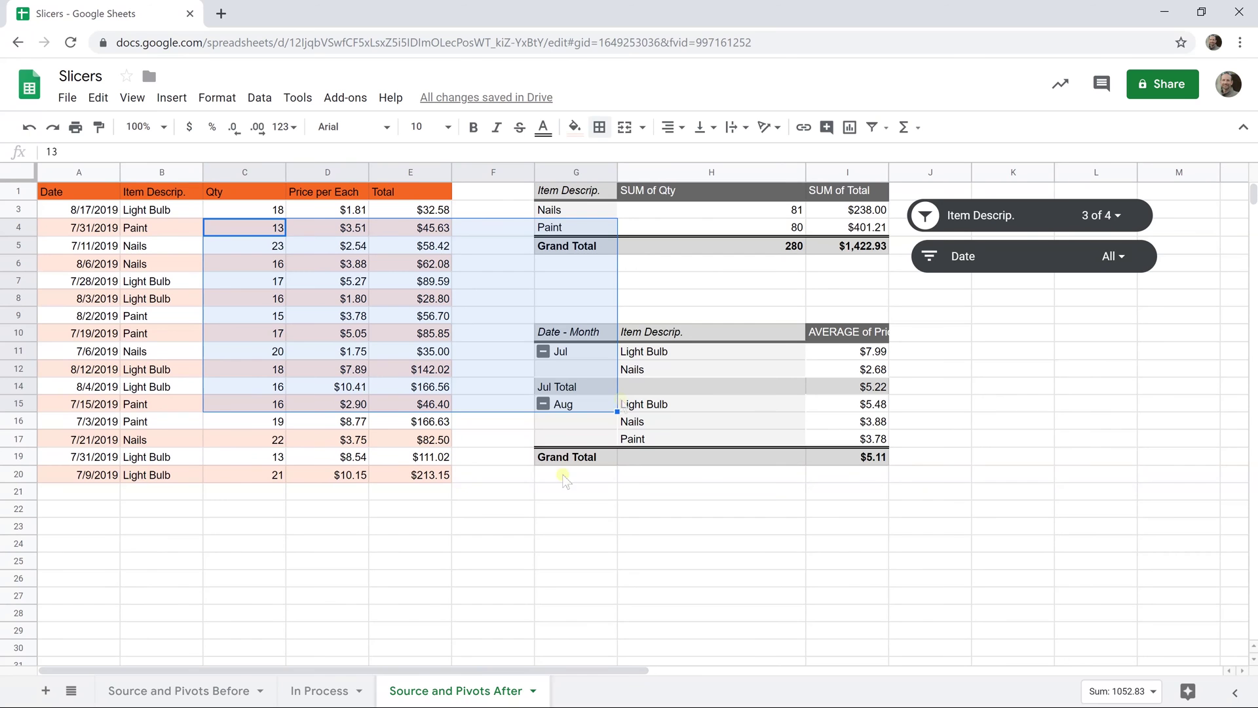
click(327, 686)
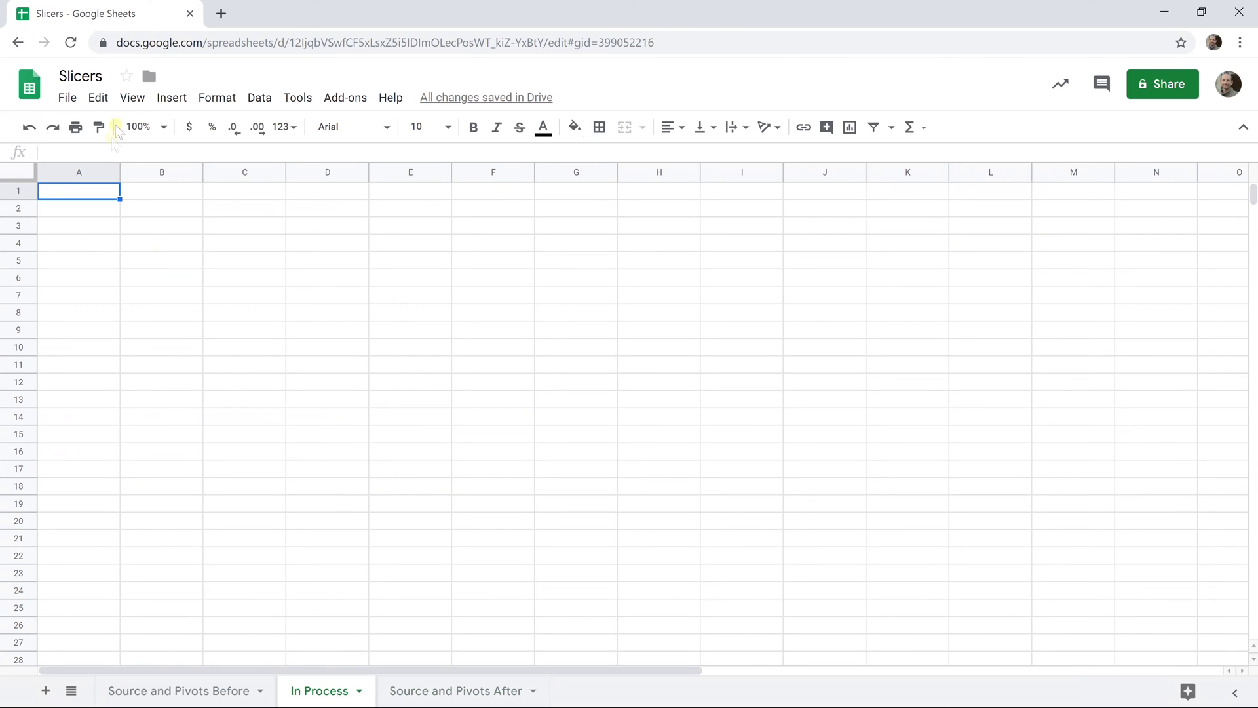
- Copy the sales table A1:E20 from Source and Pivots Before into A1 of In Process
click(196, 690)
drag(53, 191, 434, 524)
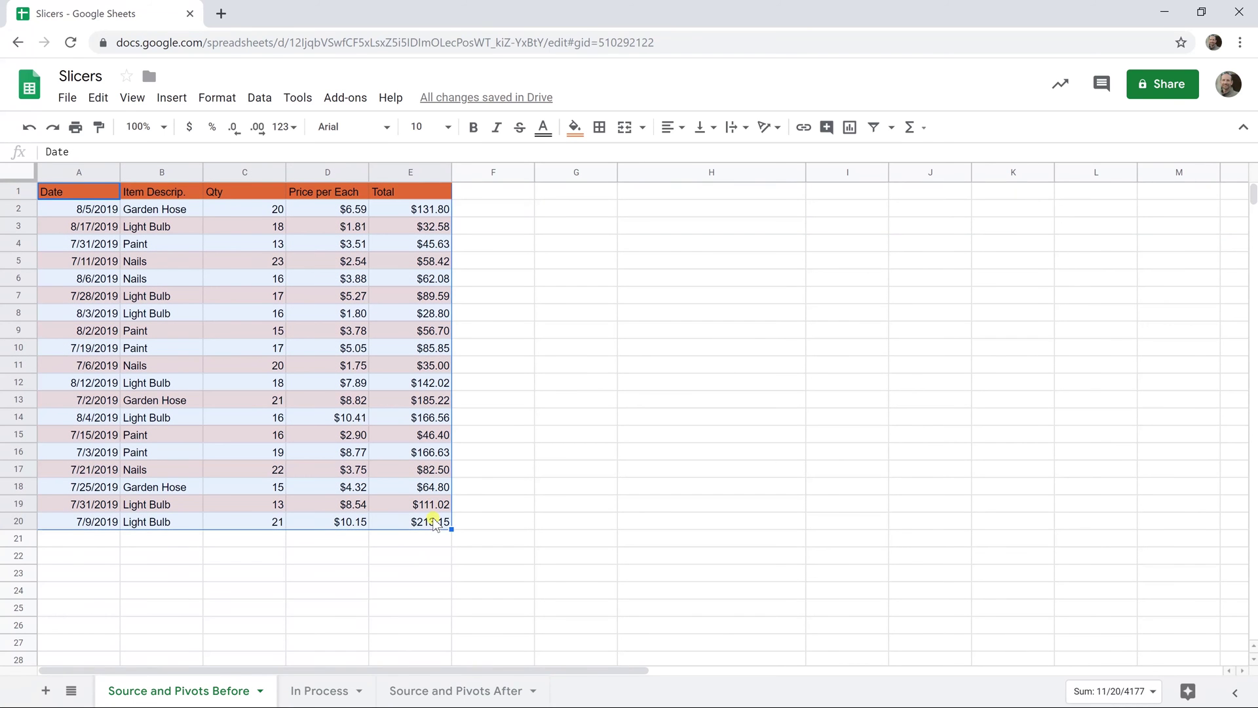
key(ctrl+c)
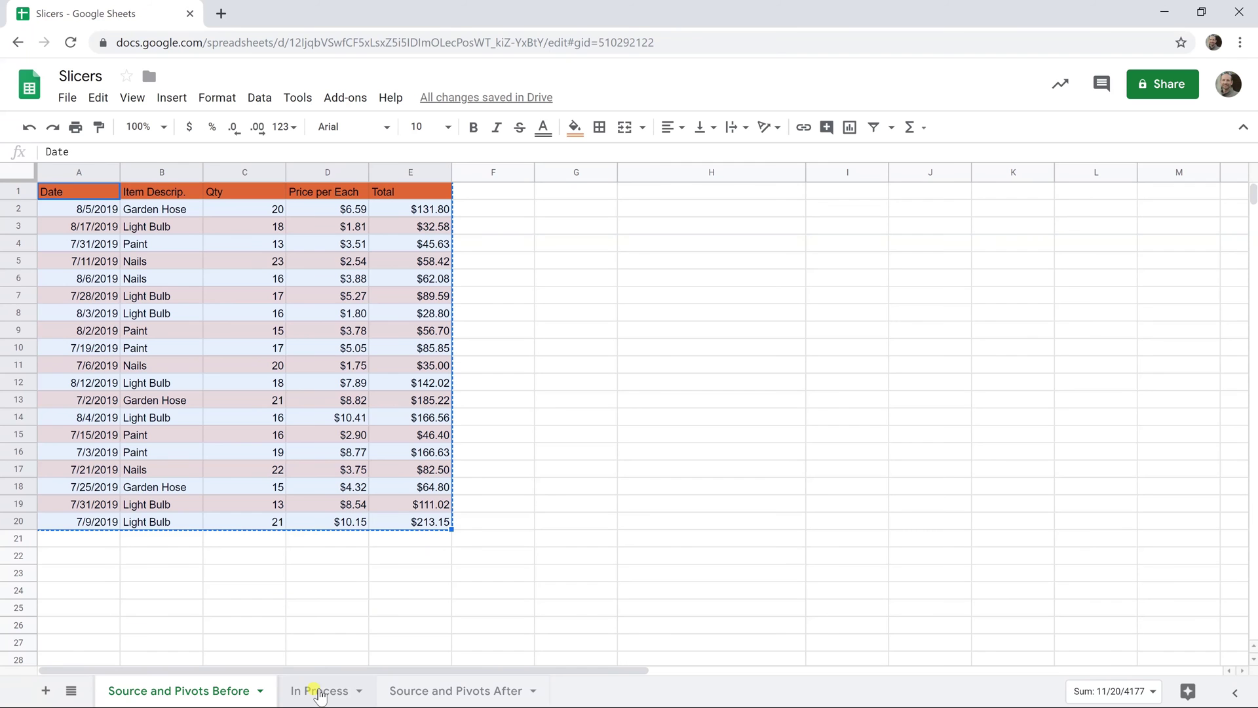
click(320, 691)
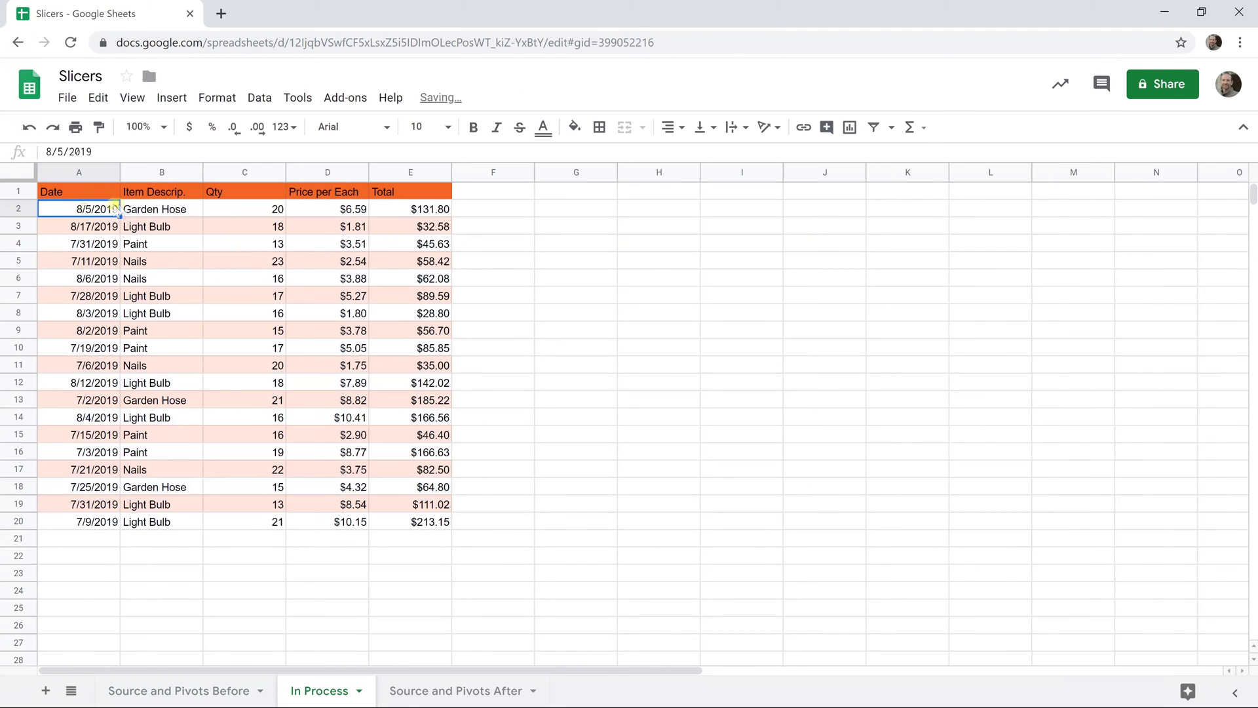
click(109, 192)
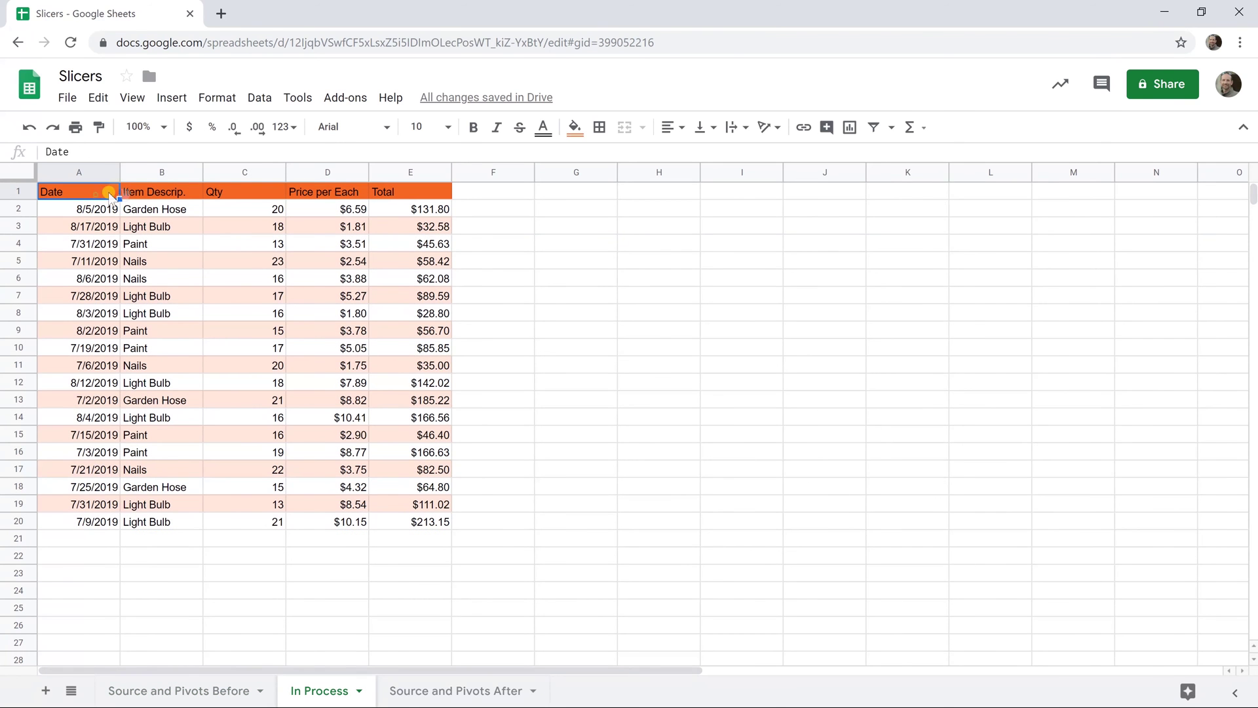
click(152, 190)
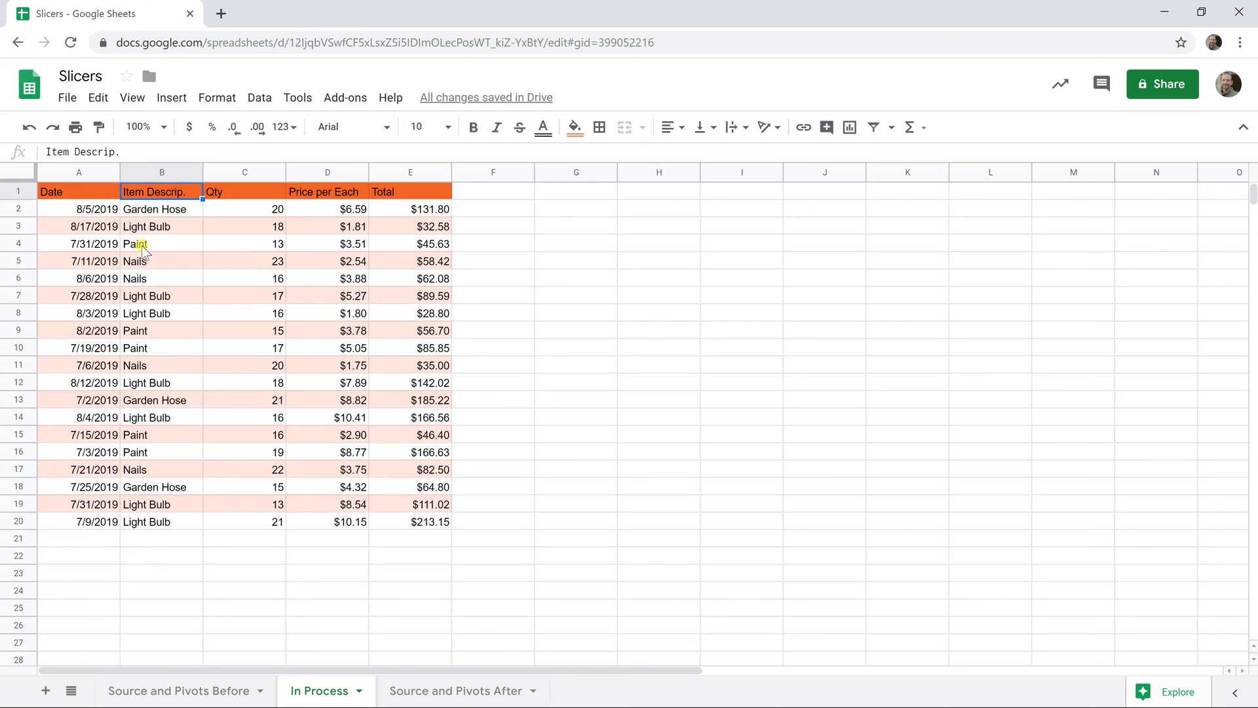
click(554, 204)
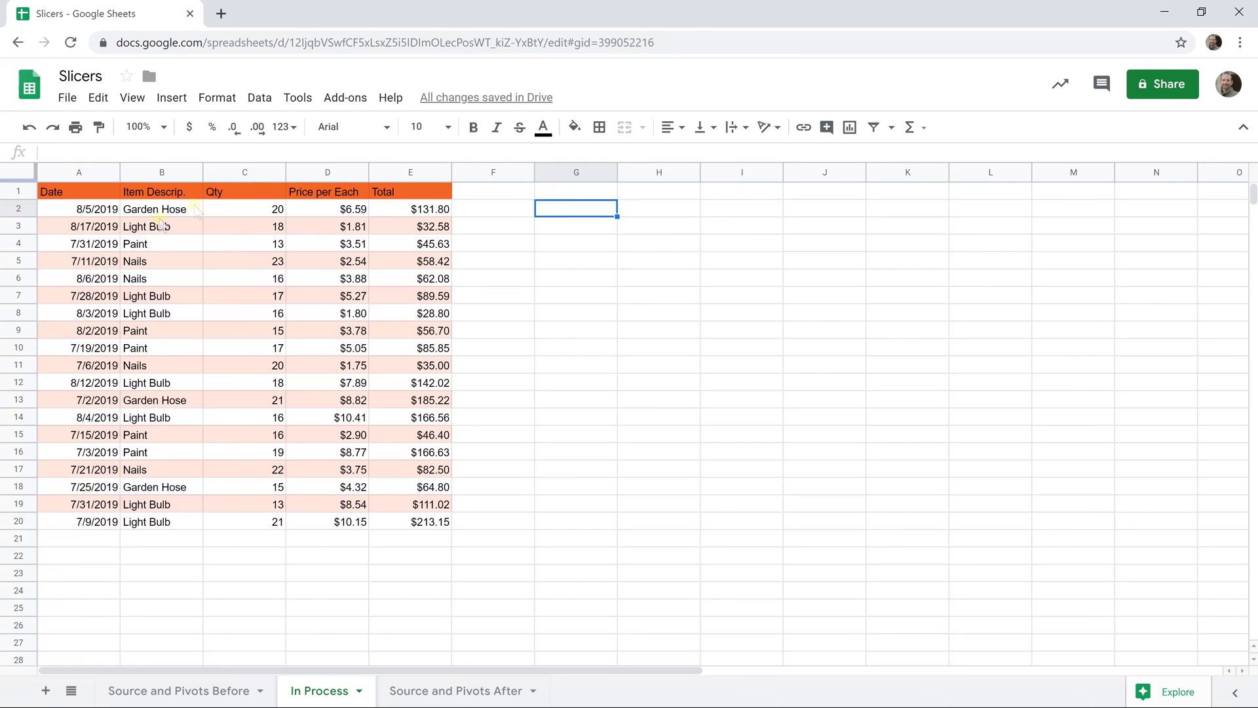
drag(161, 210, 163, 324)
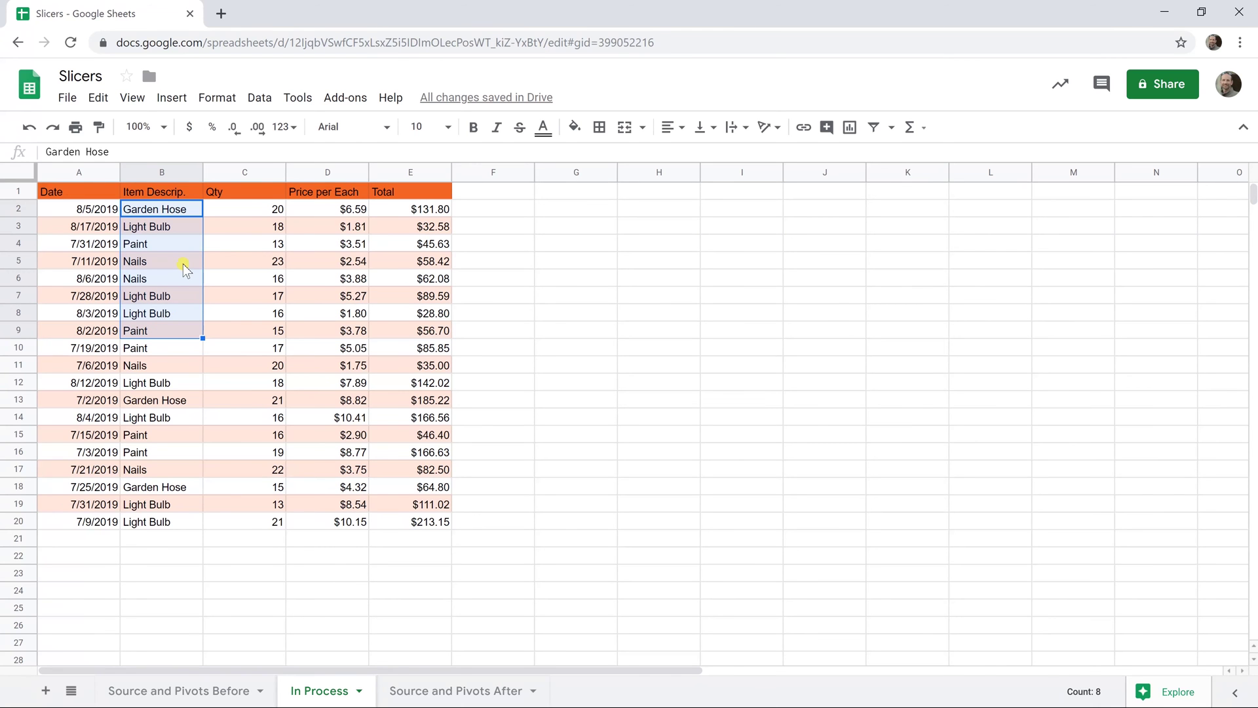
- Insert a pivot table from 'In Process'!A1:E20, placed on the existing sheet at G2
click(552, 207)
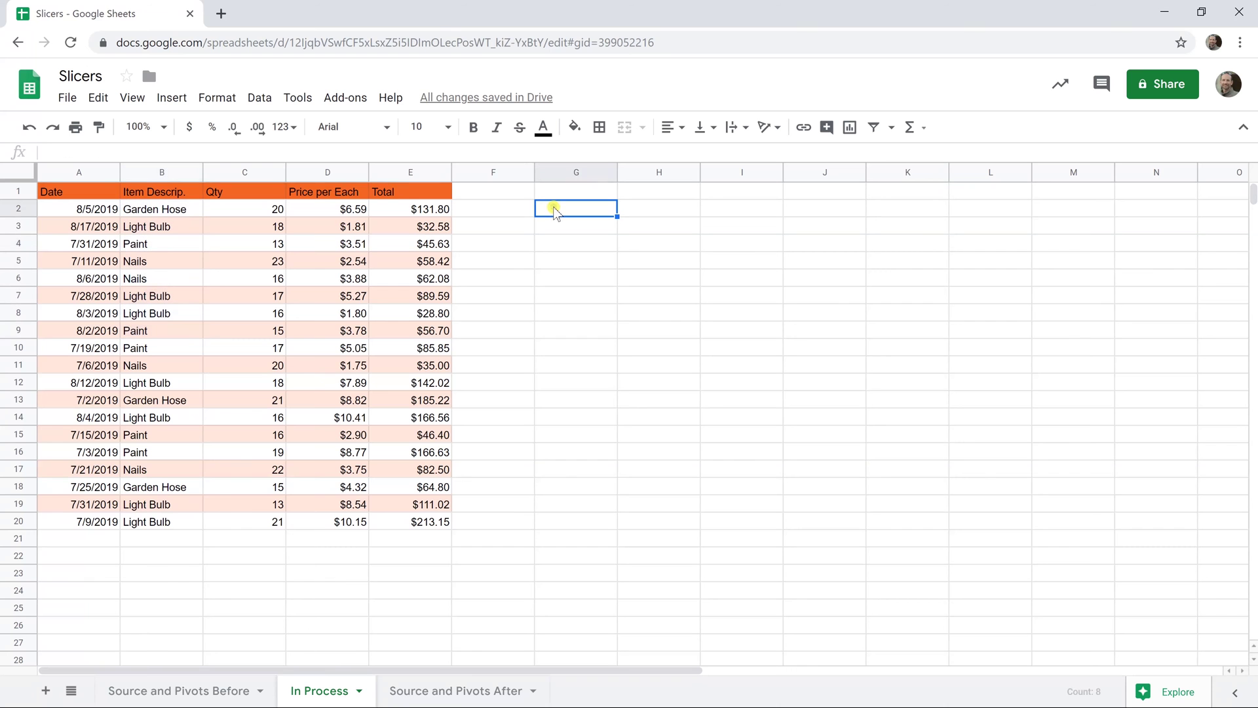
click(272, 100)
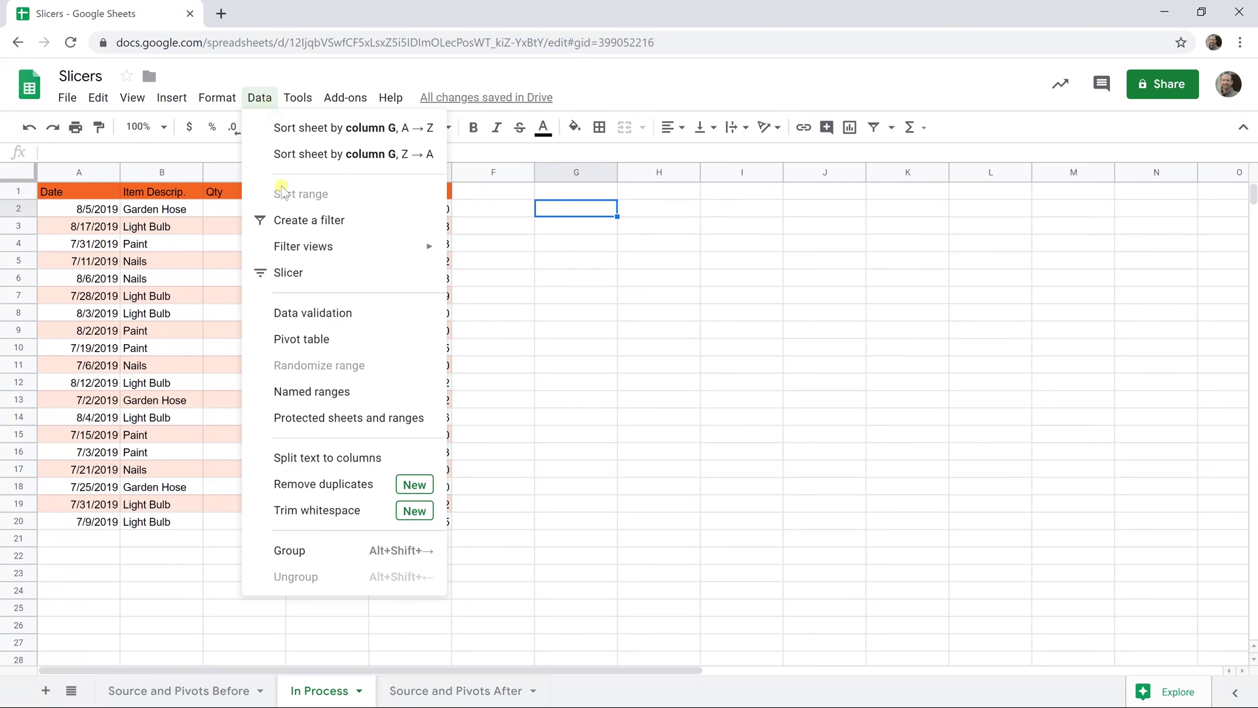
click(311, 339)
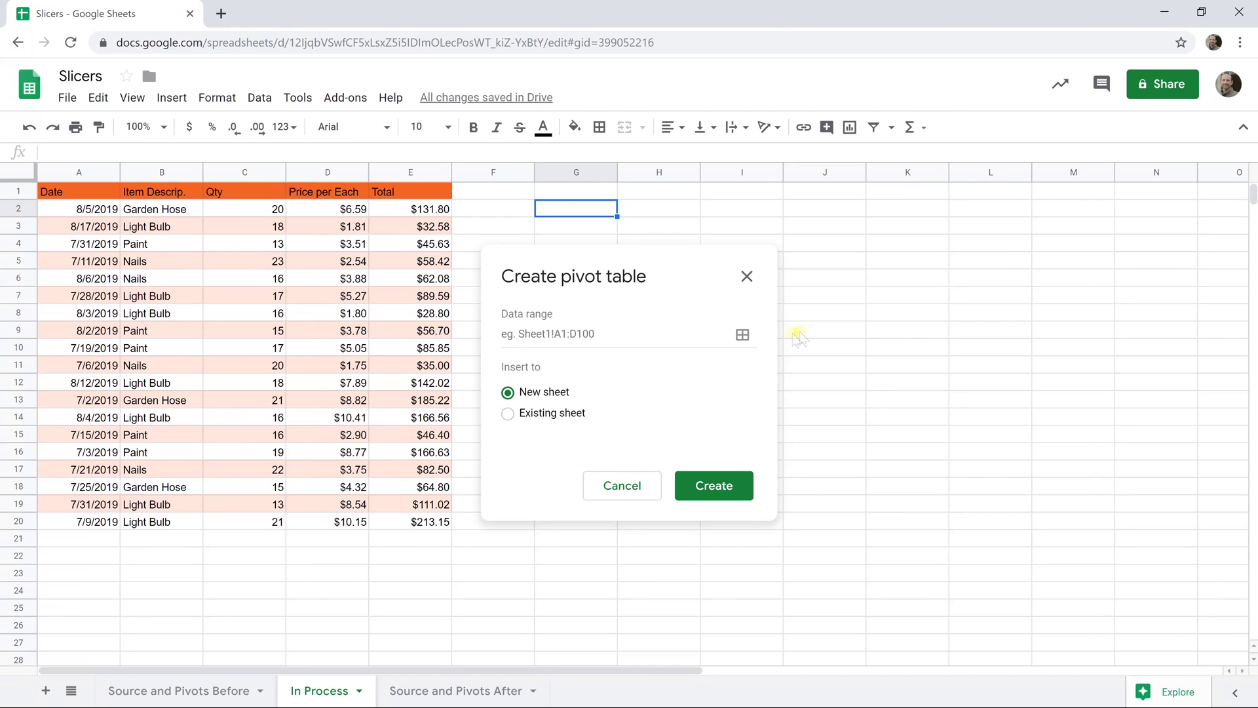
click(742, 334)
drag(430, 521, 82, 194)
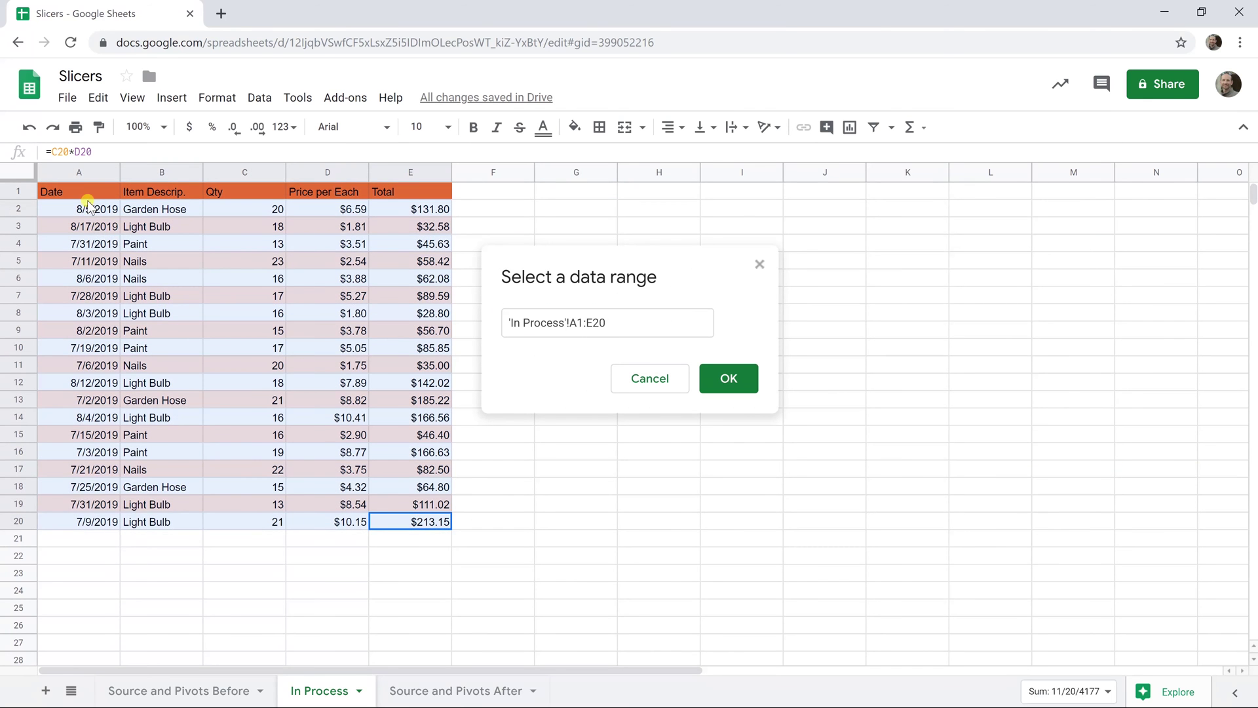
click(719, 383)
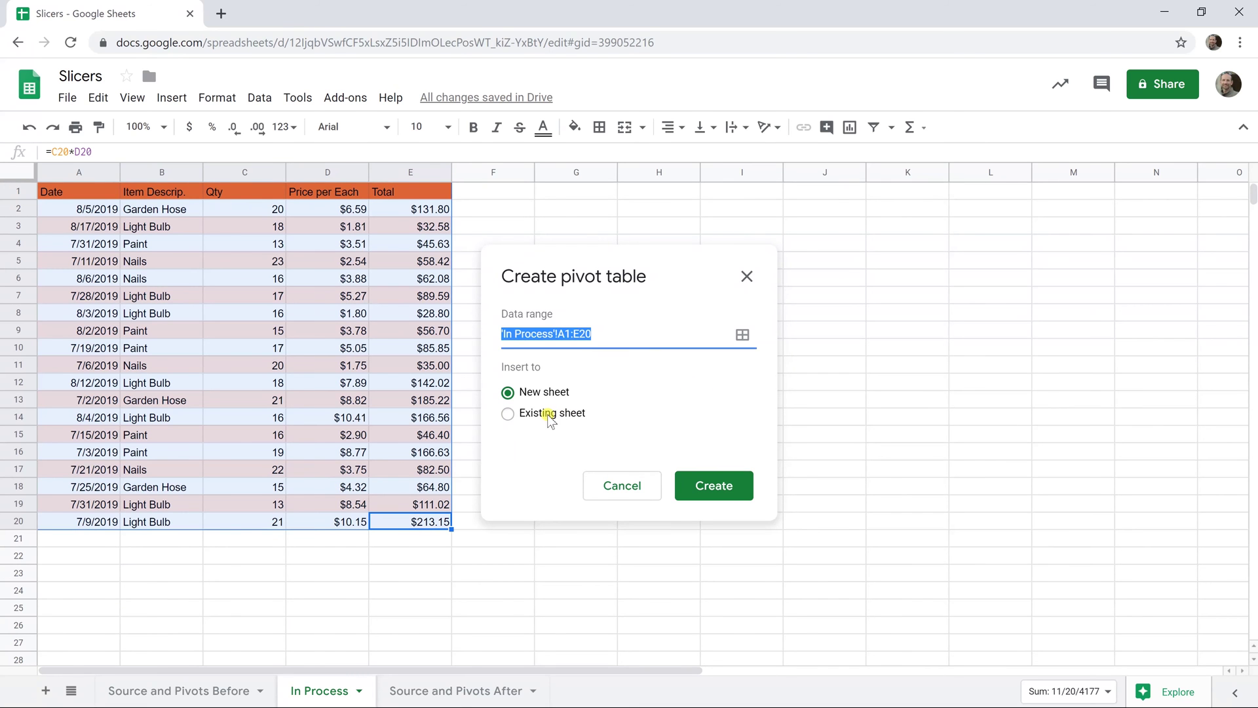
click(547, 414)
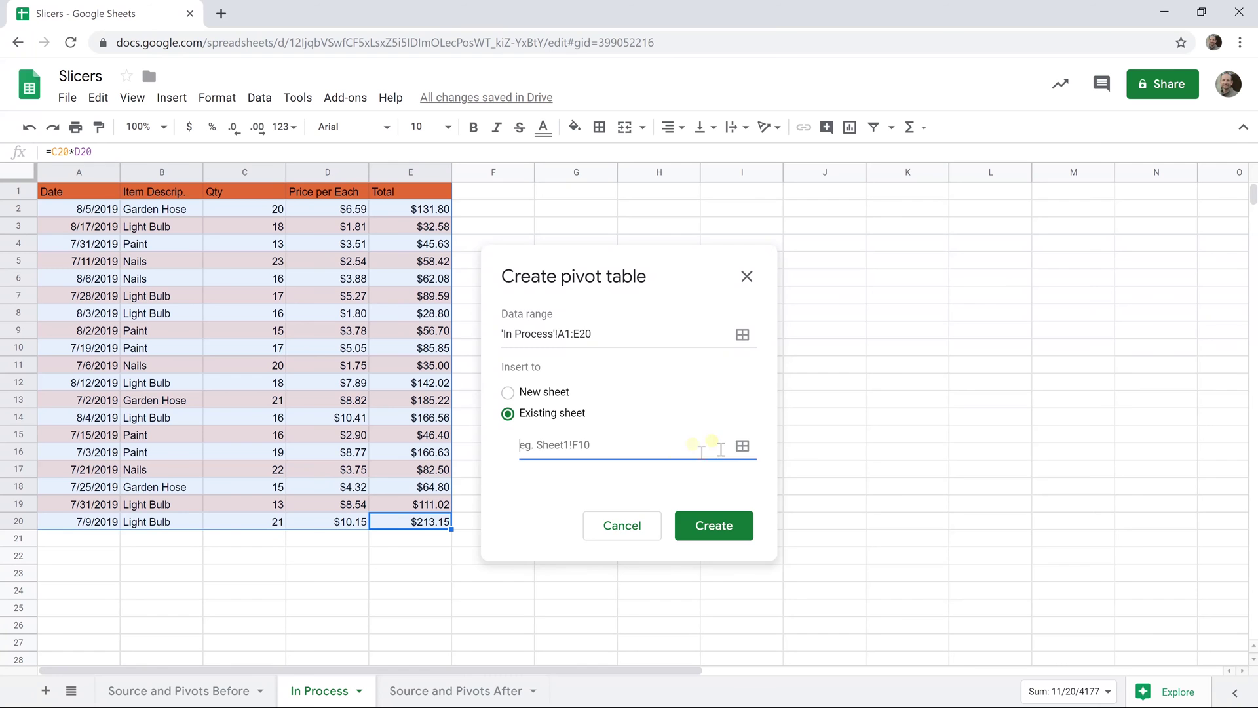
click(748, 450)
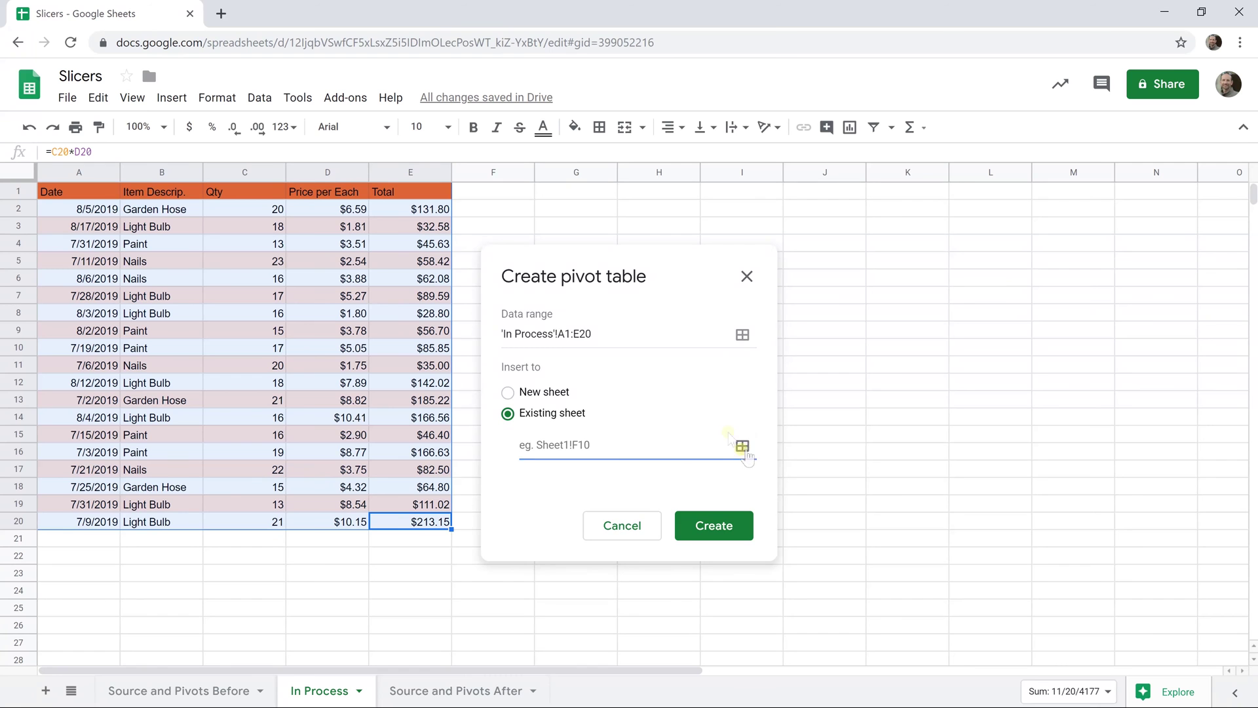
click(563, 206)
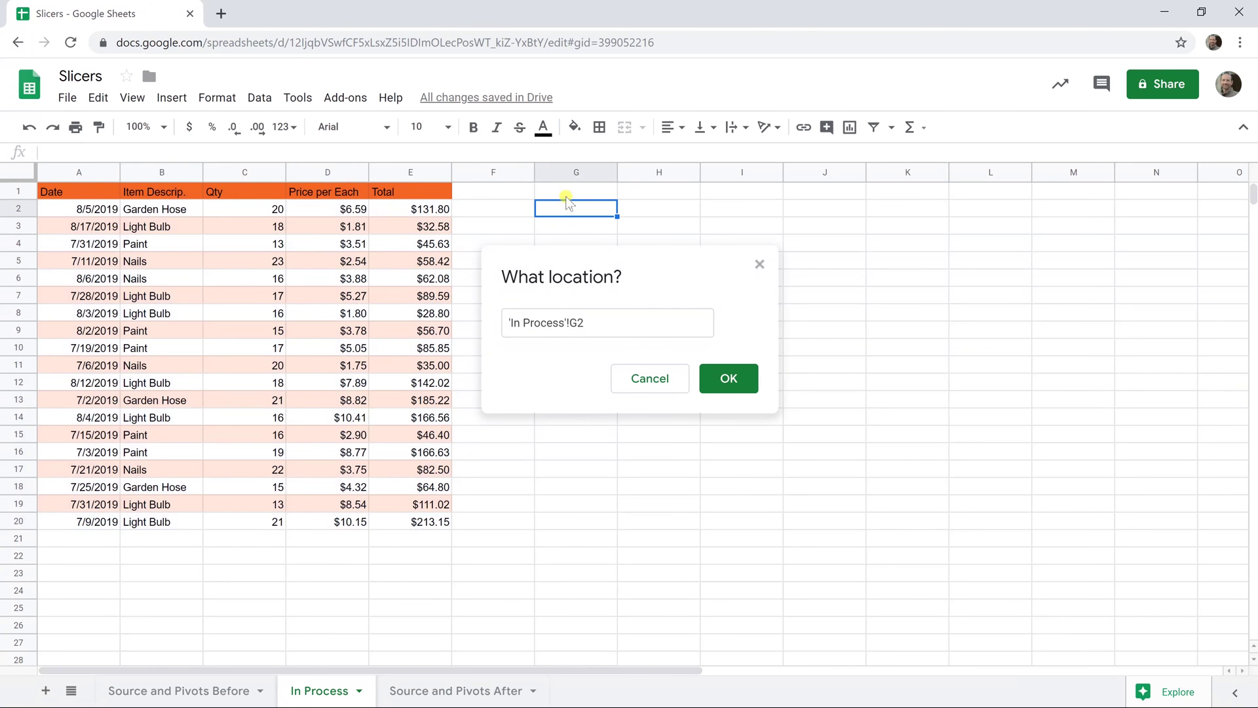
click(722, 378)
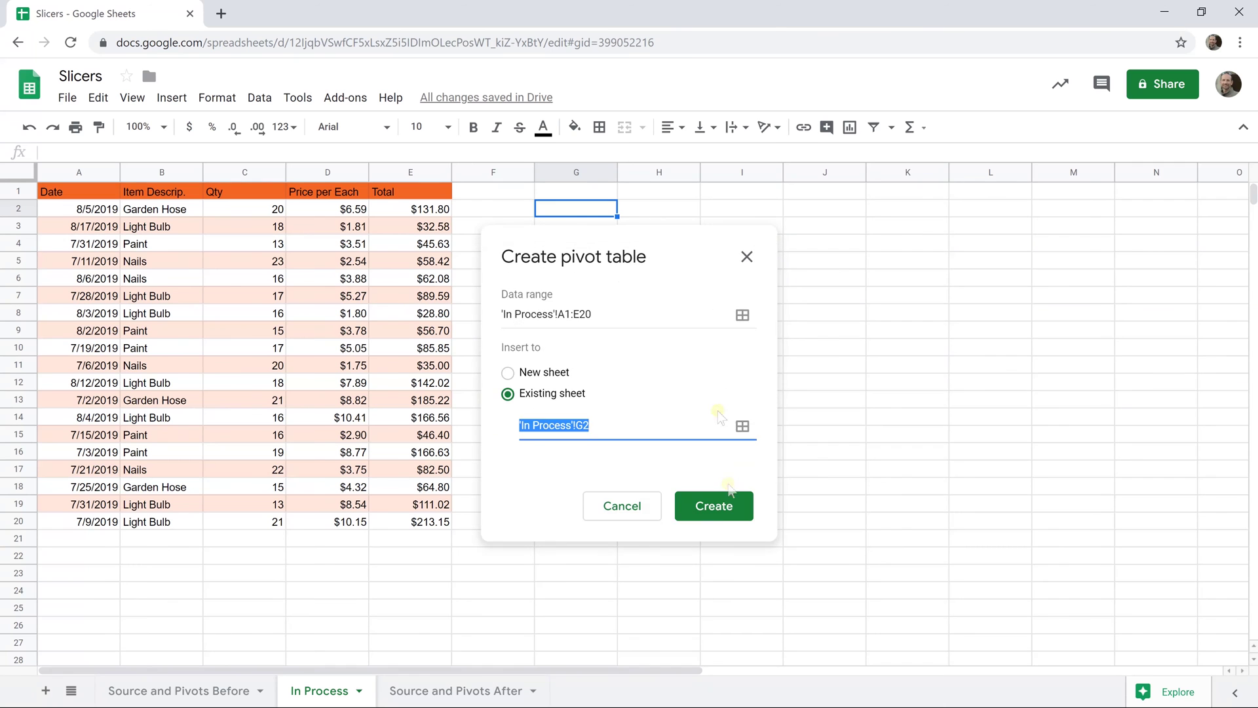
click(718, 504)
click(1217, 357)
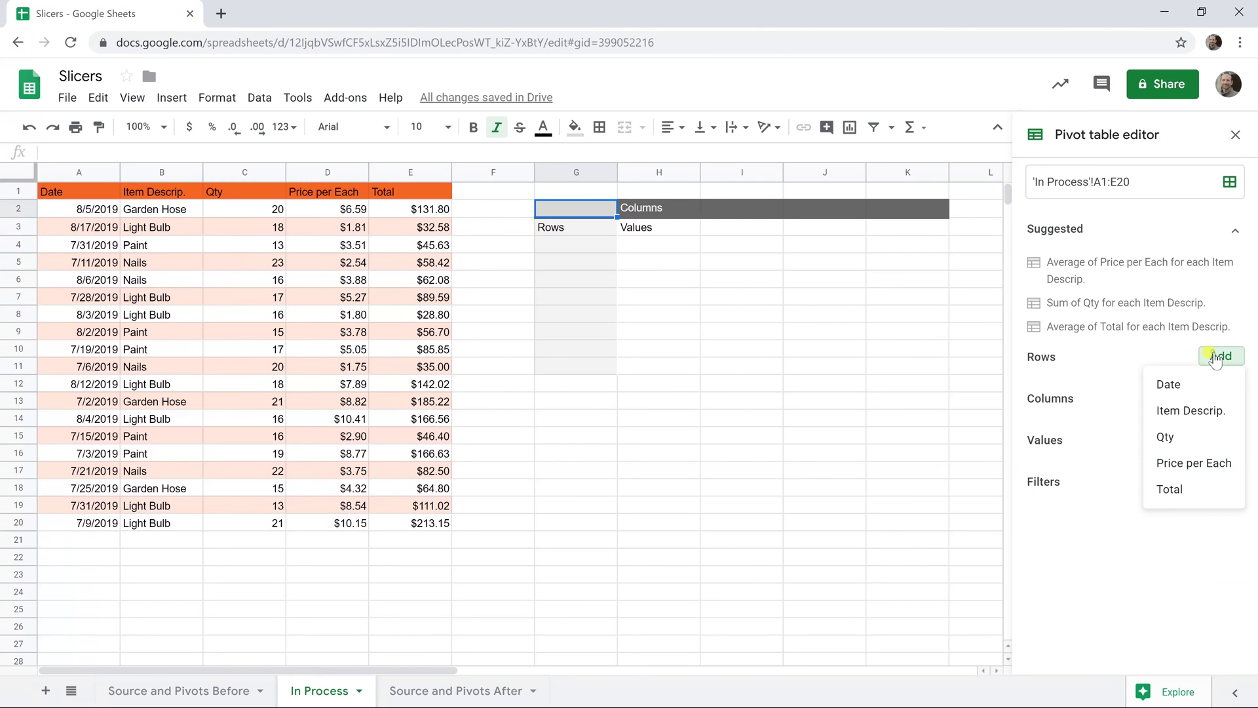
- Add Item Descrip. as pivot rows and SUM of Qty as values, giving a Grand Total of 336
click(1215, 420)
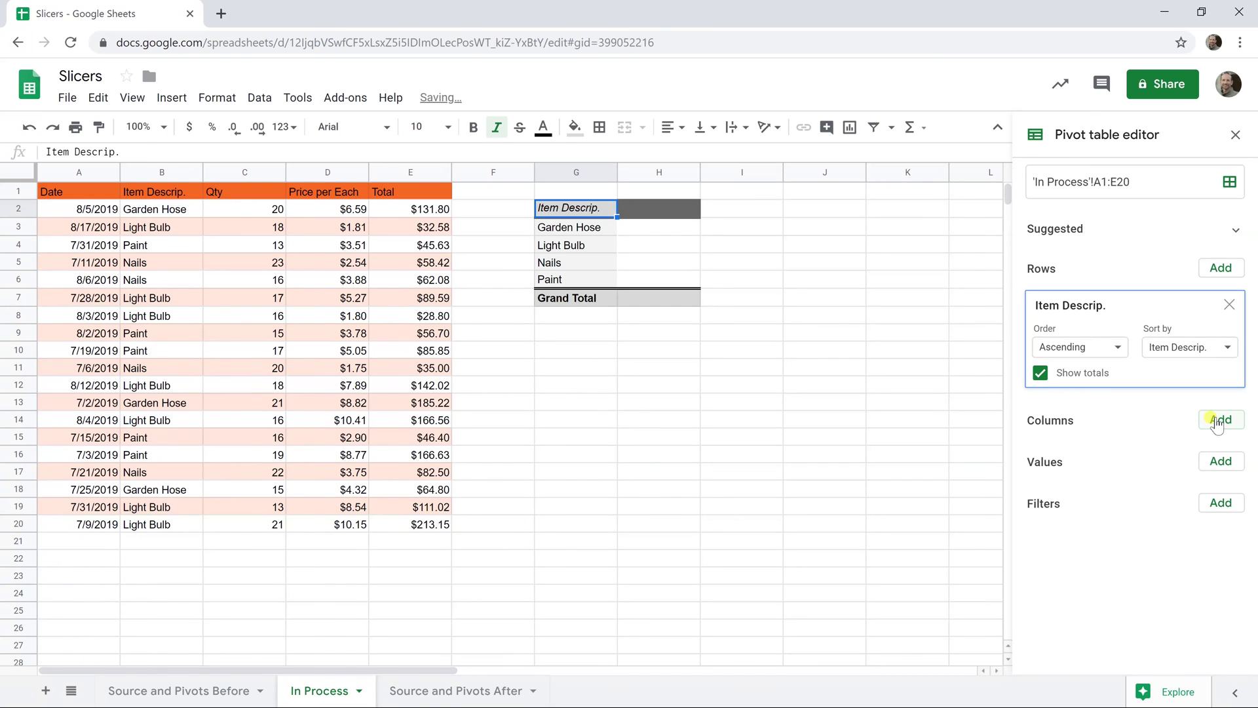
click(1217, 466)
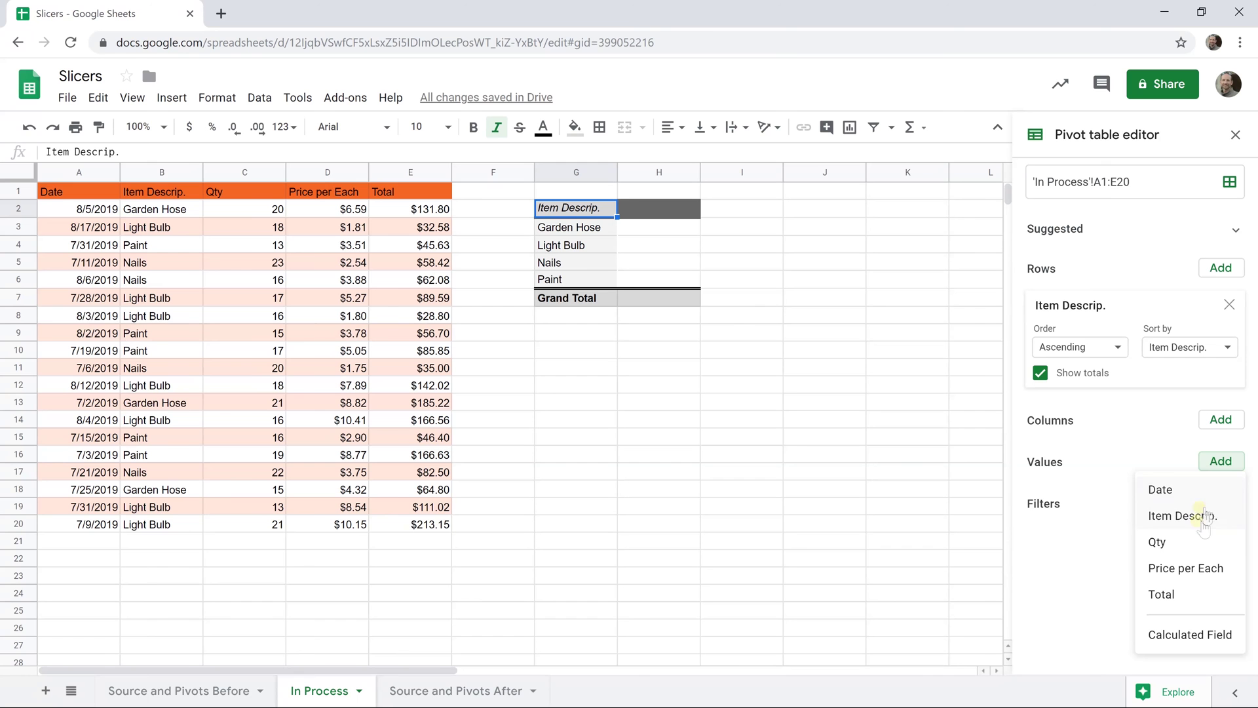
click(1201, 542)
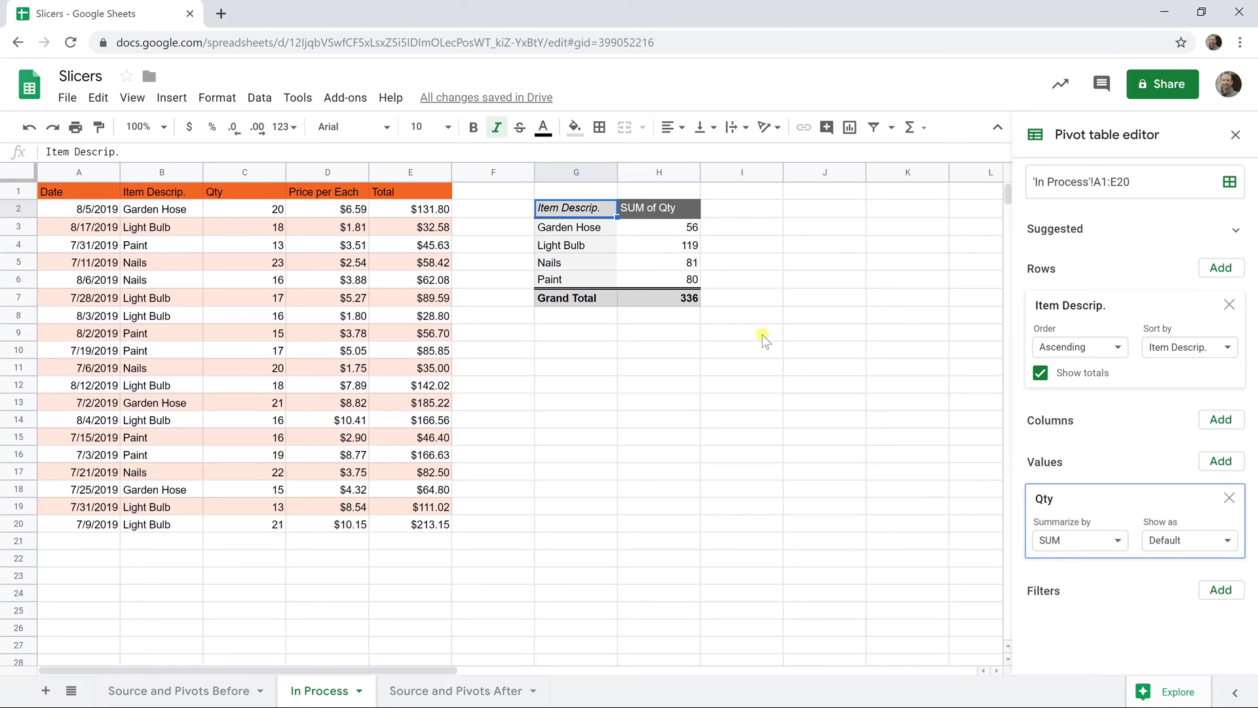
click(608, 222)
click(651, 248)
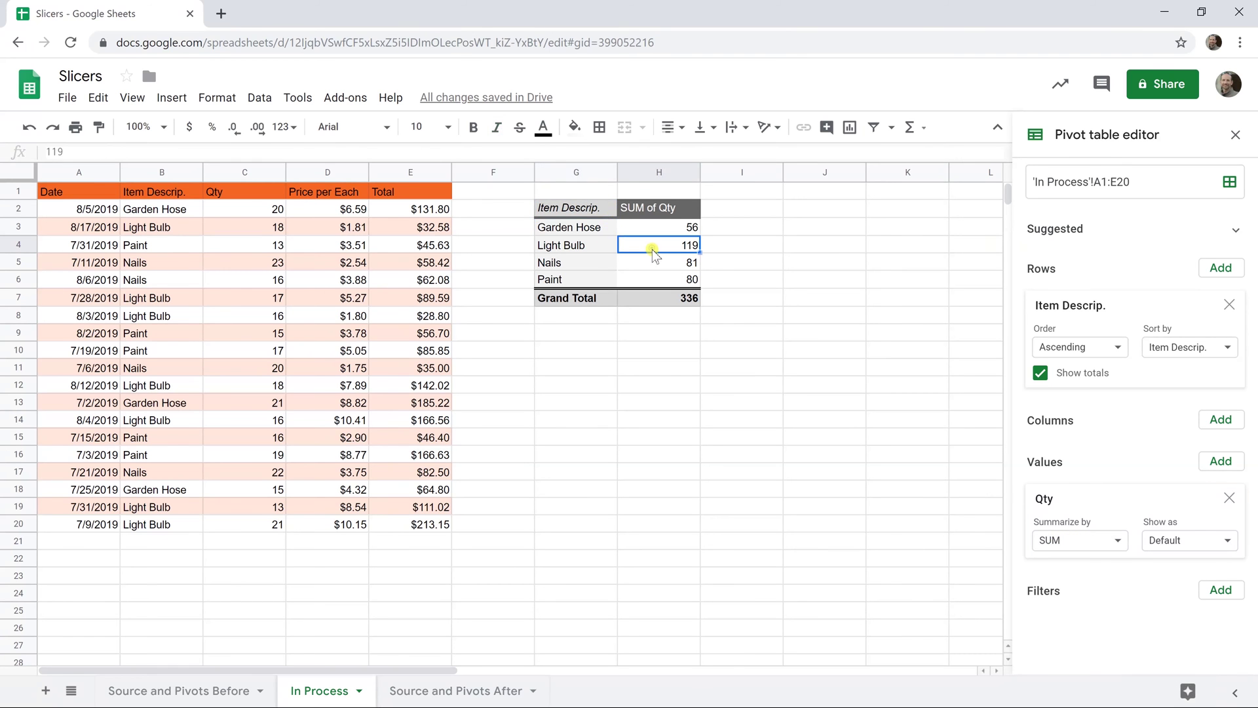
- Insert another pivot table from 'In Process'!A1:E20, placed on the existing sheet at G13
click(576, 348)
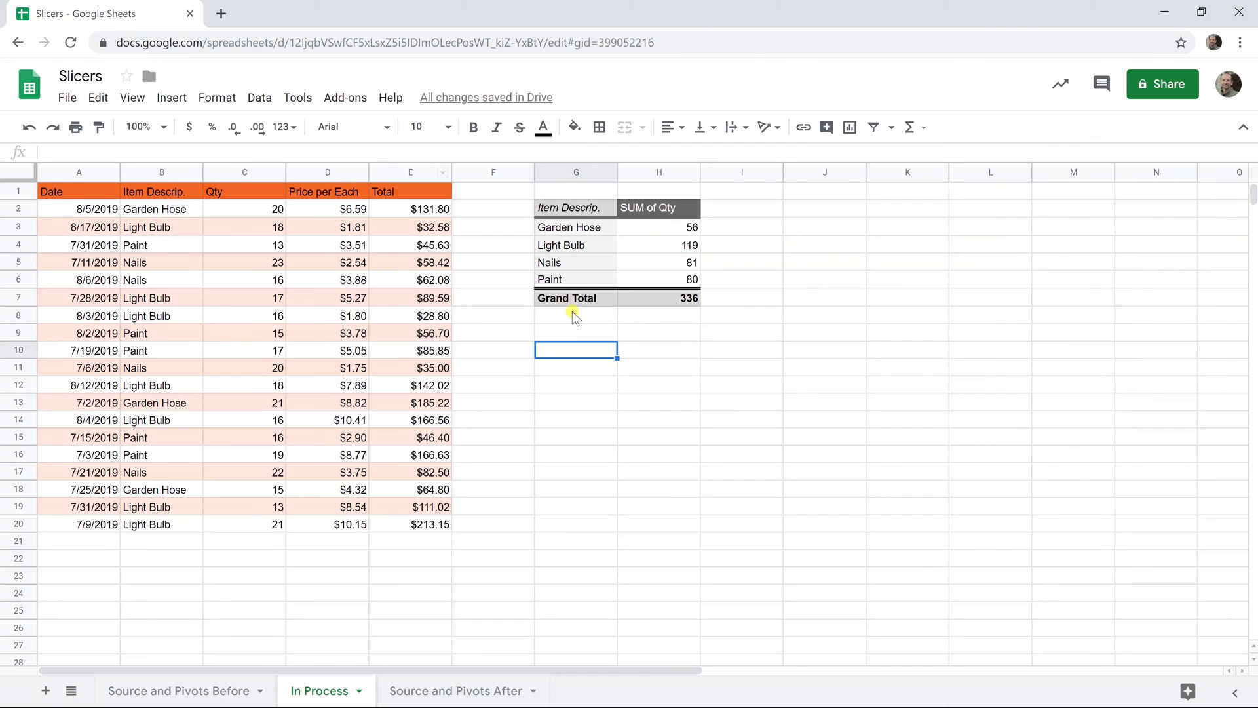
click(257, 101)
click(346, 341)
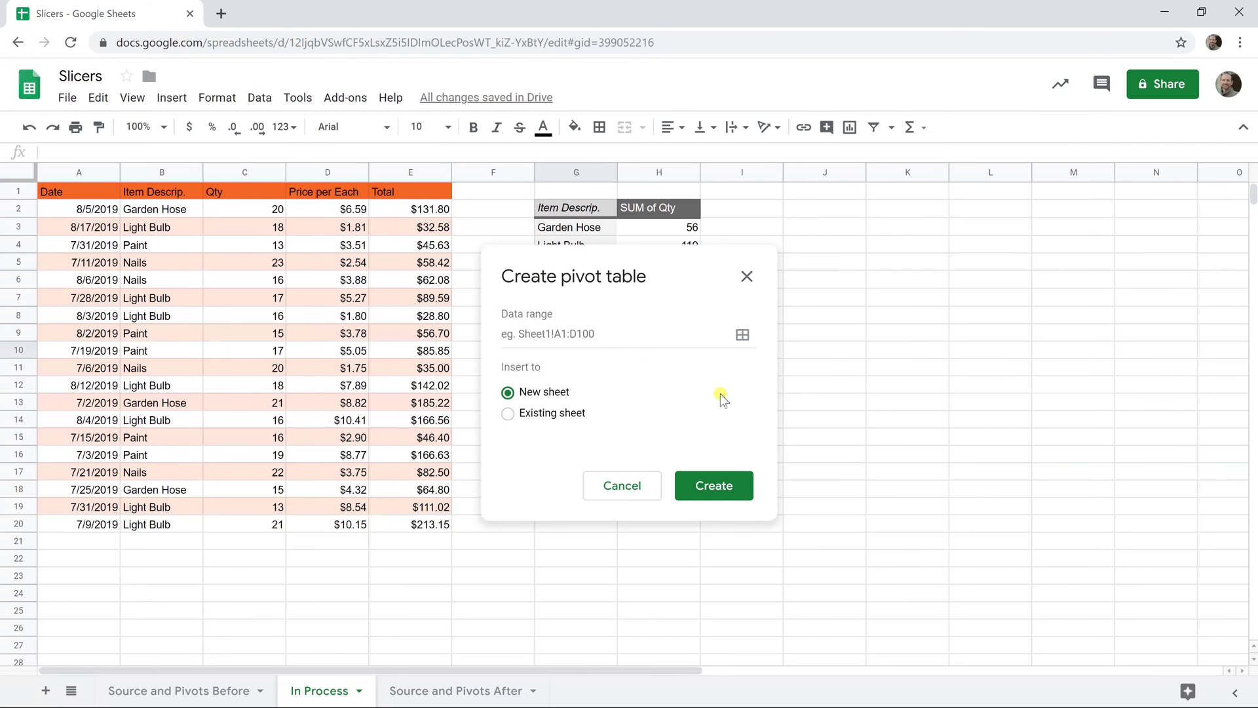
click(581, 414)
click(743, 334)
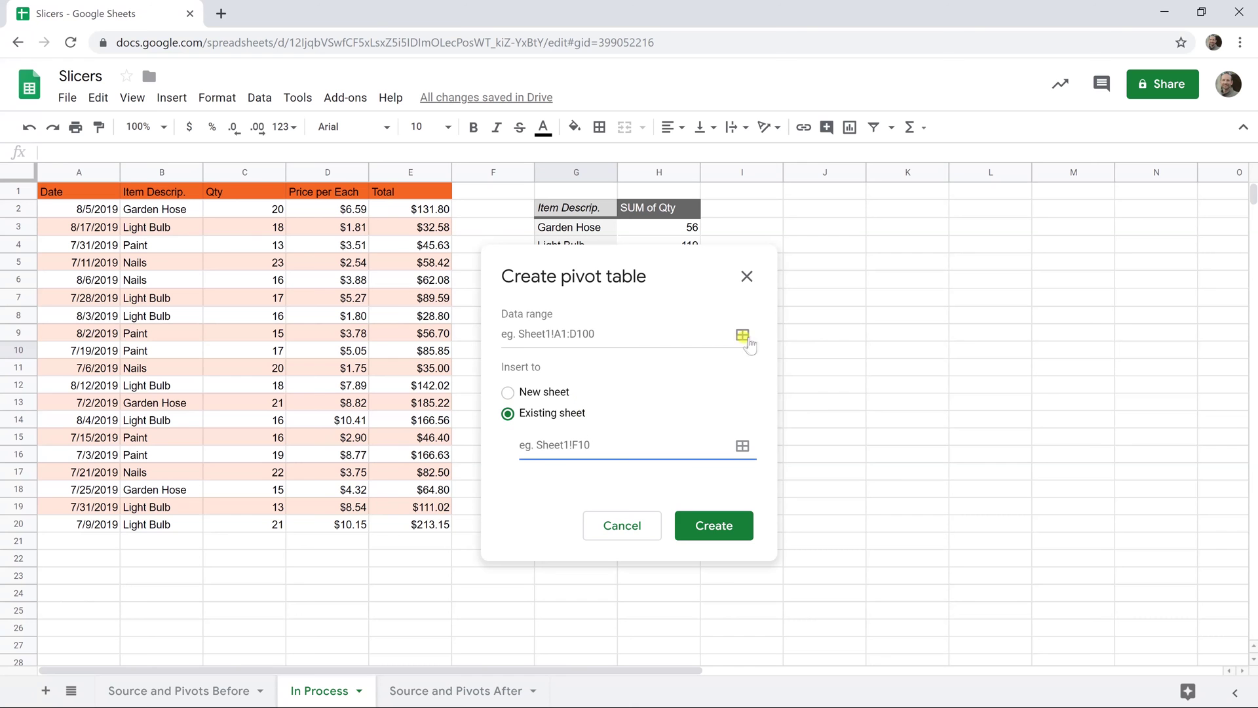
drag(430, 525, 34, 150)
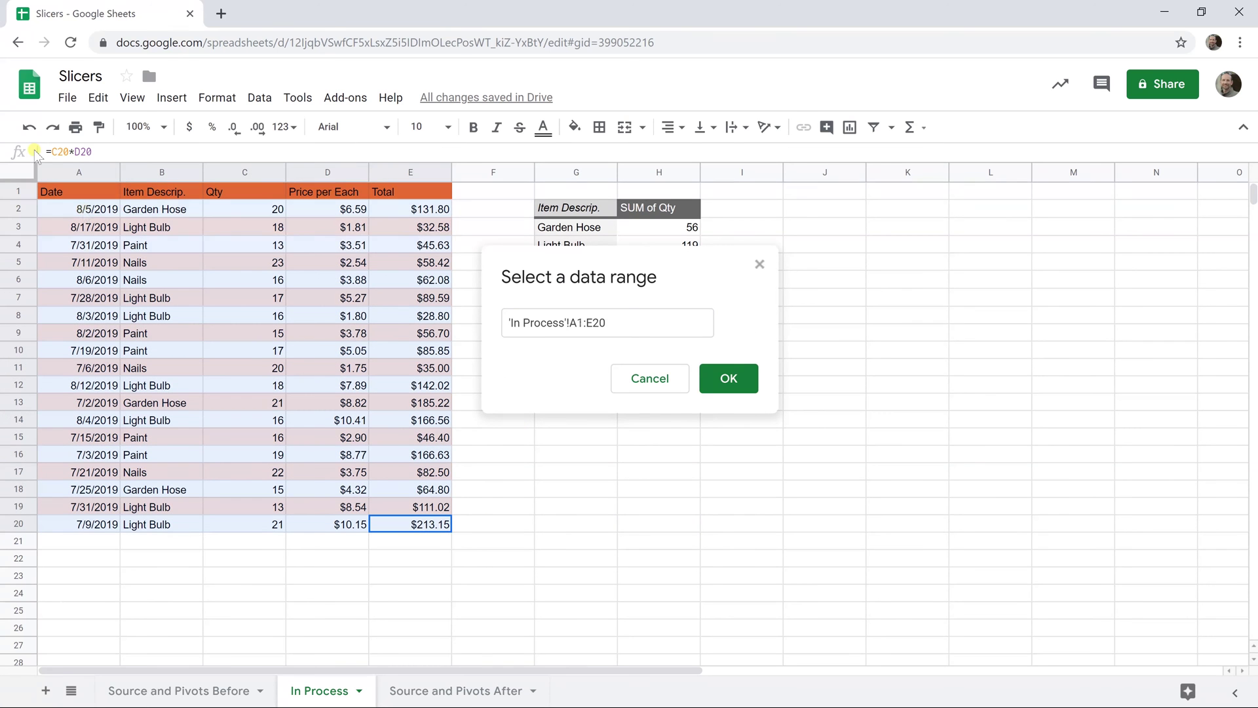
click(731, 378)
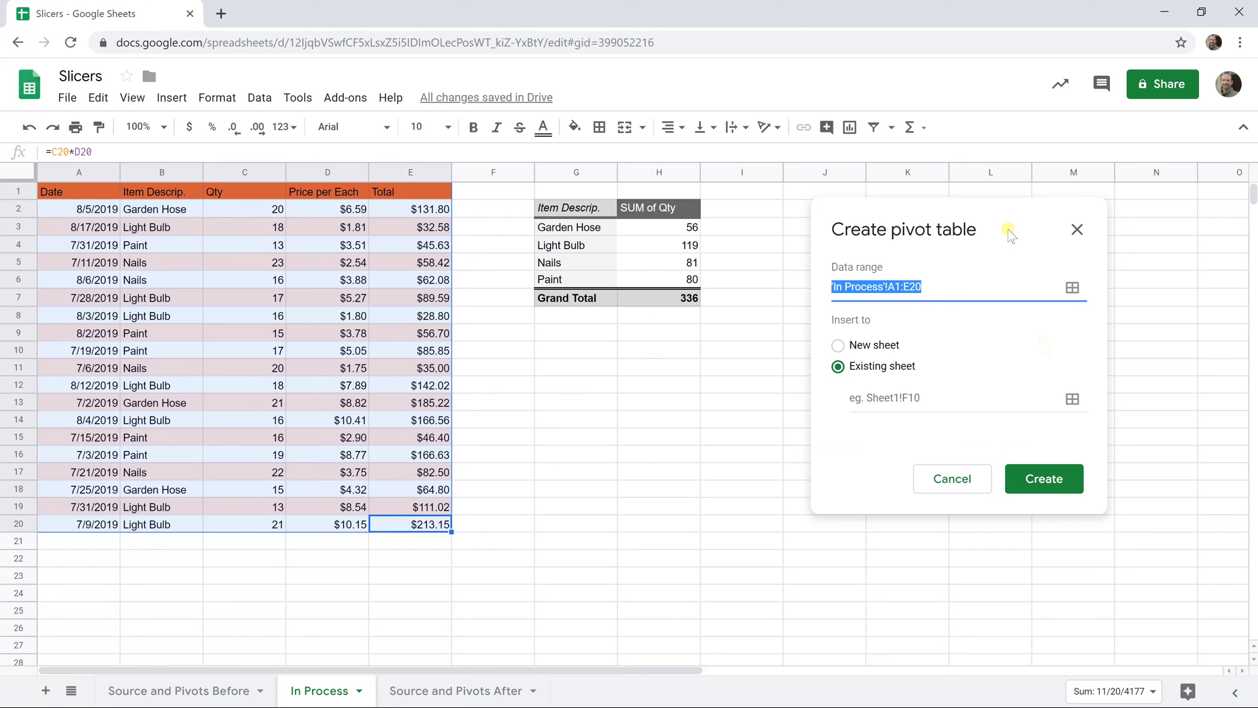
click(1071, 397)
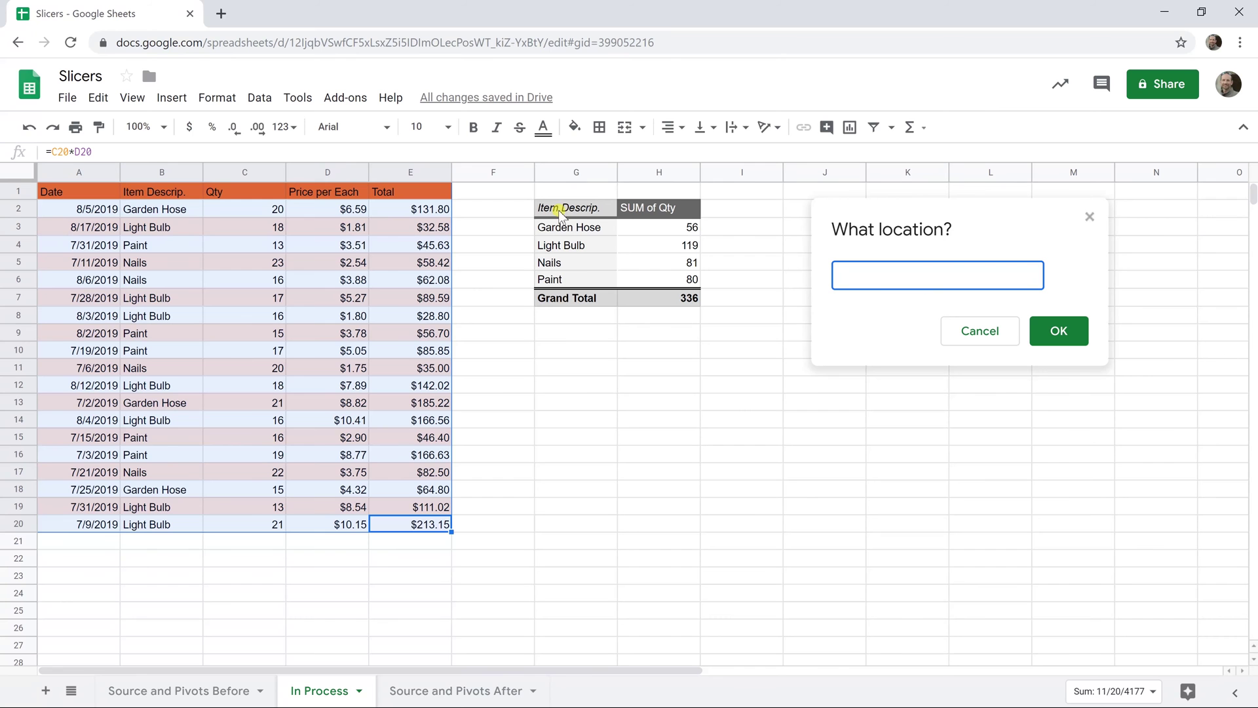
click(584, 401)
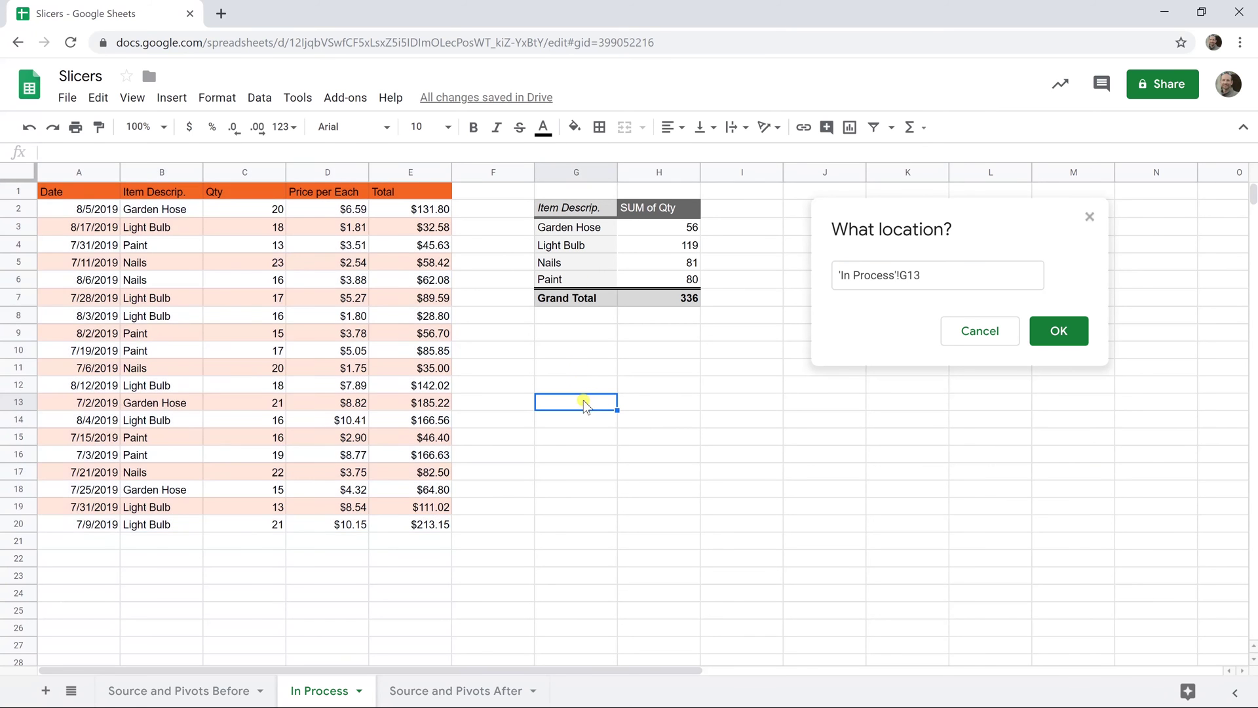
click(1041, 338)
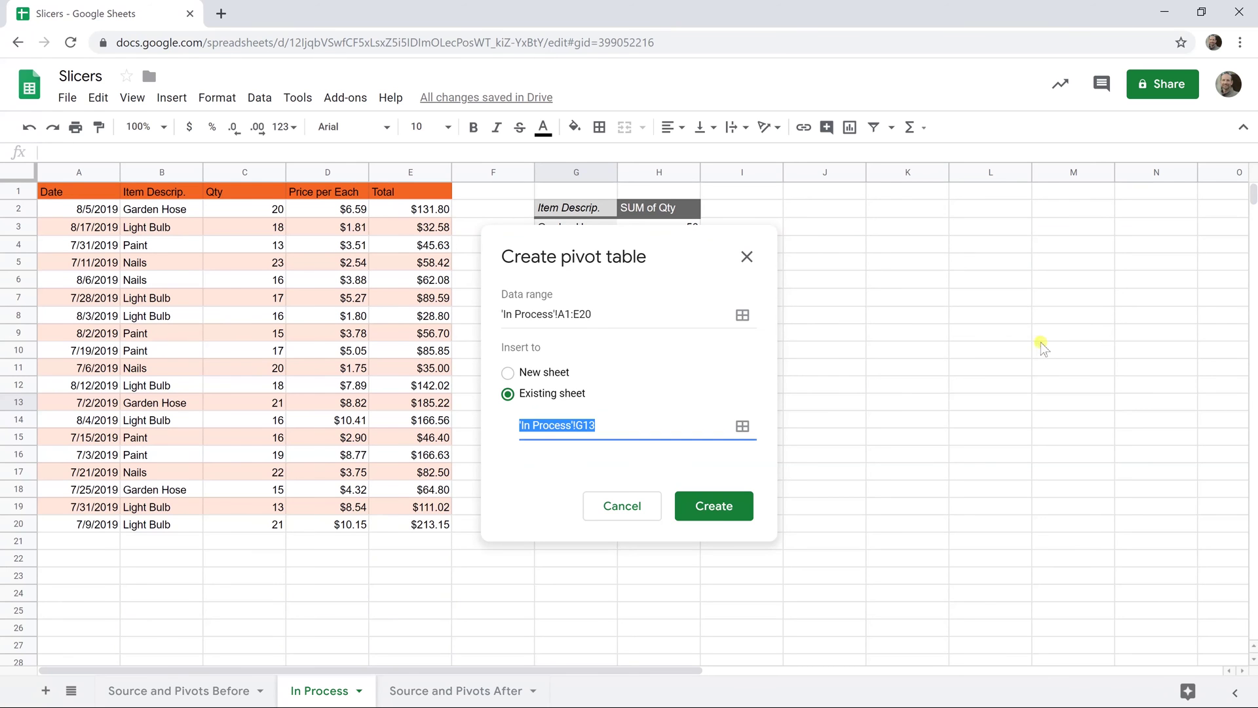
click(724, 512)
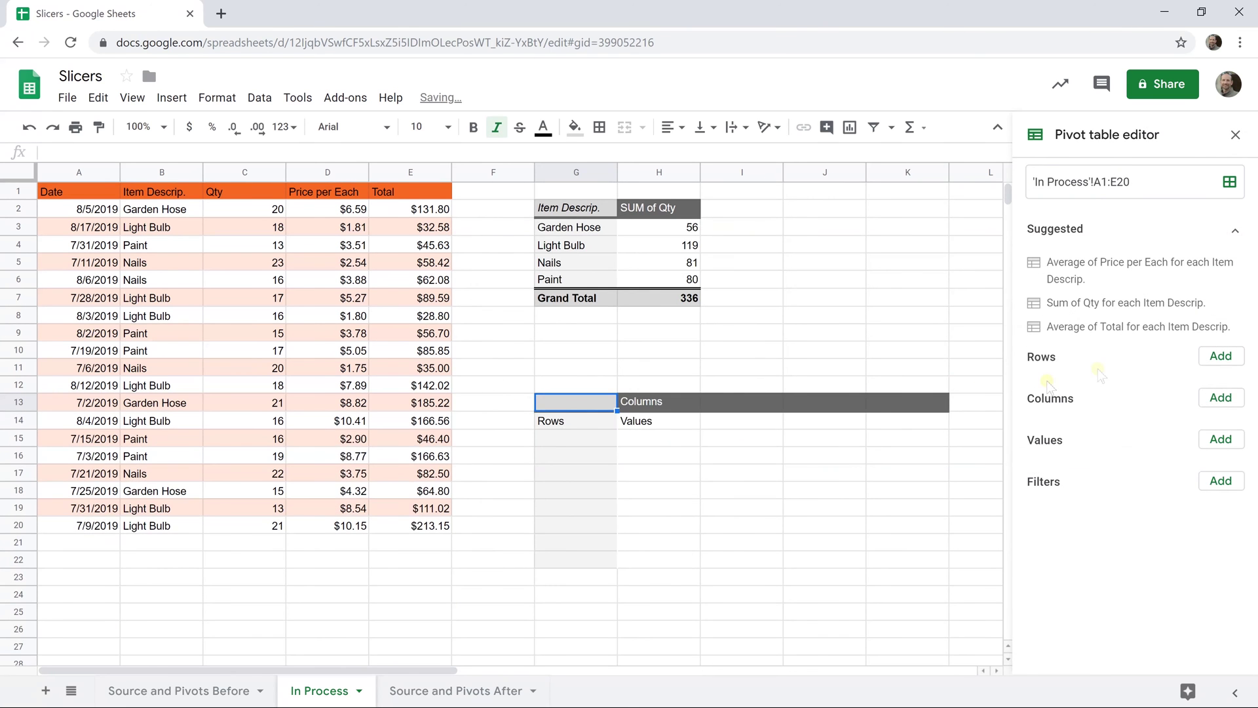
- Add Date as the second pivot's rows and group the dates by month into Jul and Aug
click(1213, 355)
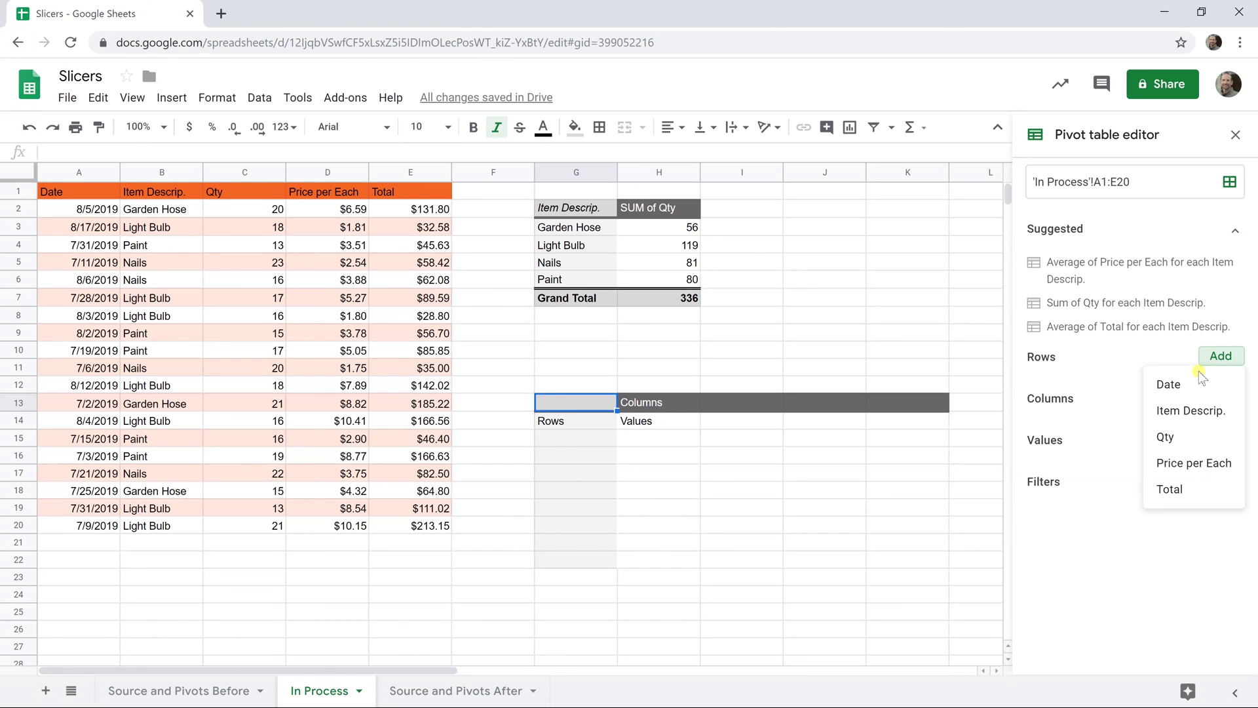
click(1191, 381)
right_click(585, 472)
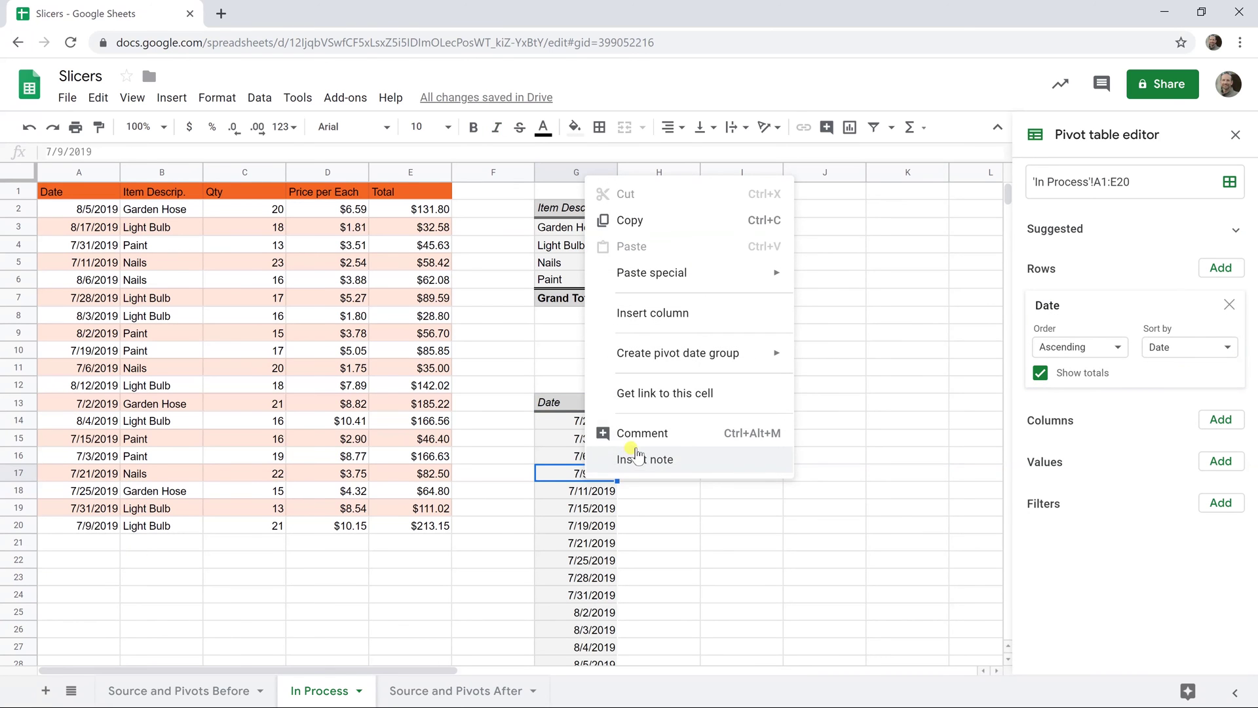
mouse_move(728, 364)
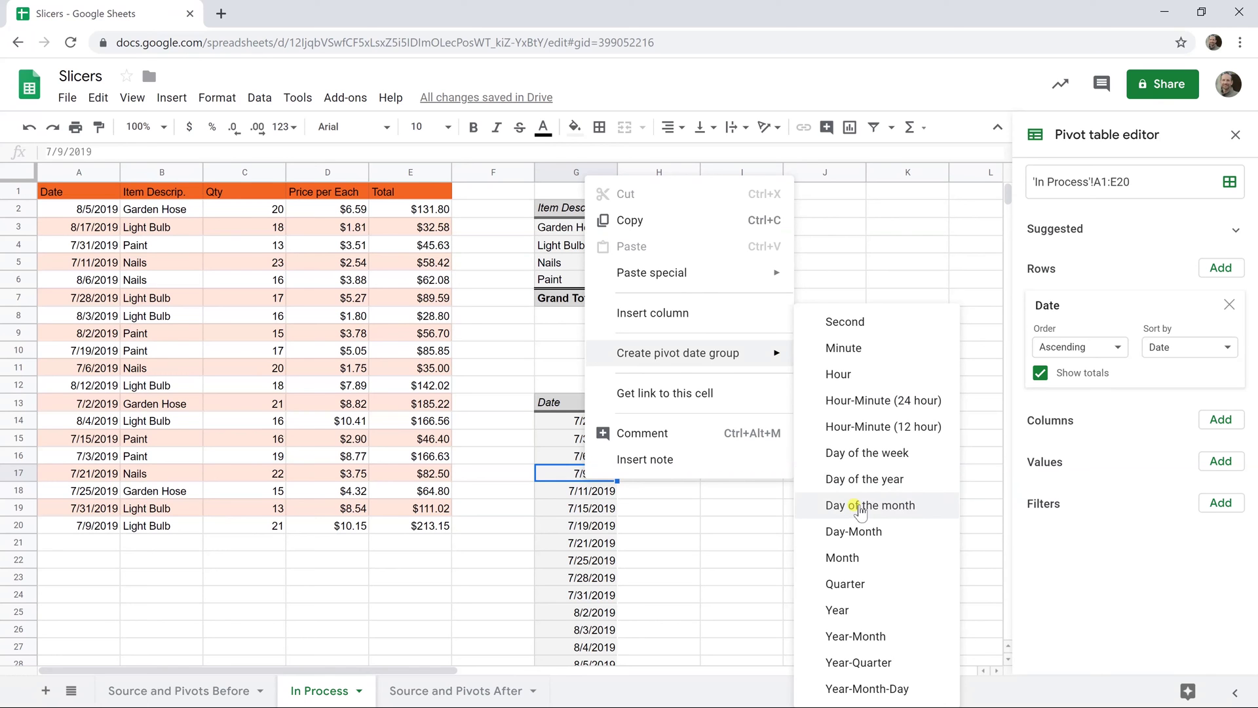
click(852, 557)
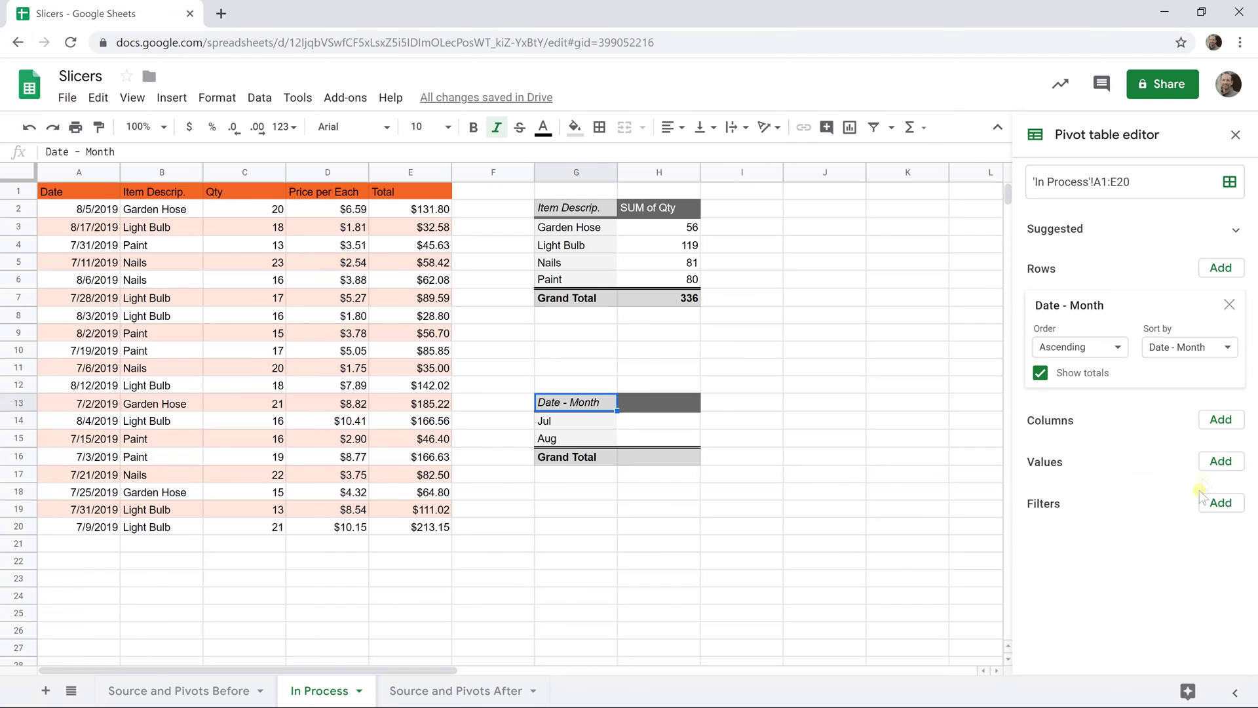
- Add SUM of Qty values and Item Descrip. rows, giving Jul 217, Aug 119 and total 336
click(1221, 461)
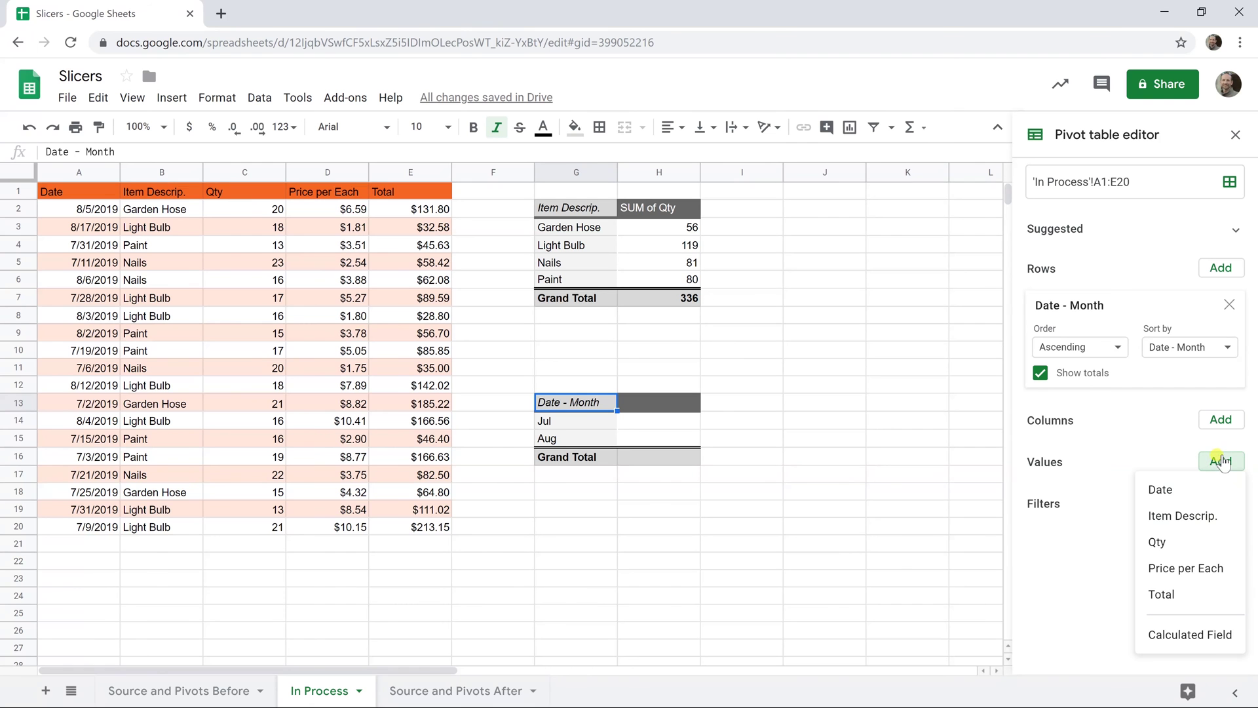
click(1186, 541)
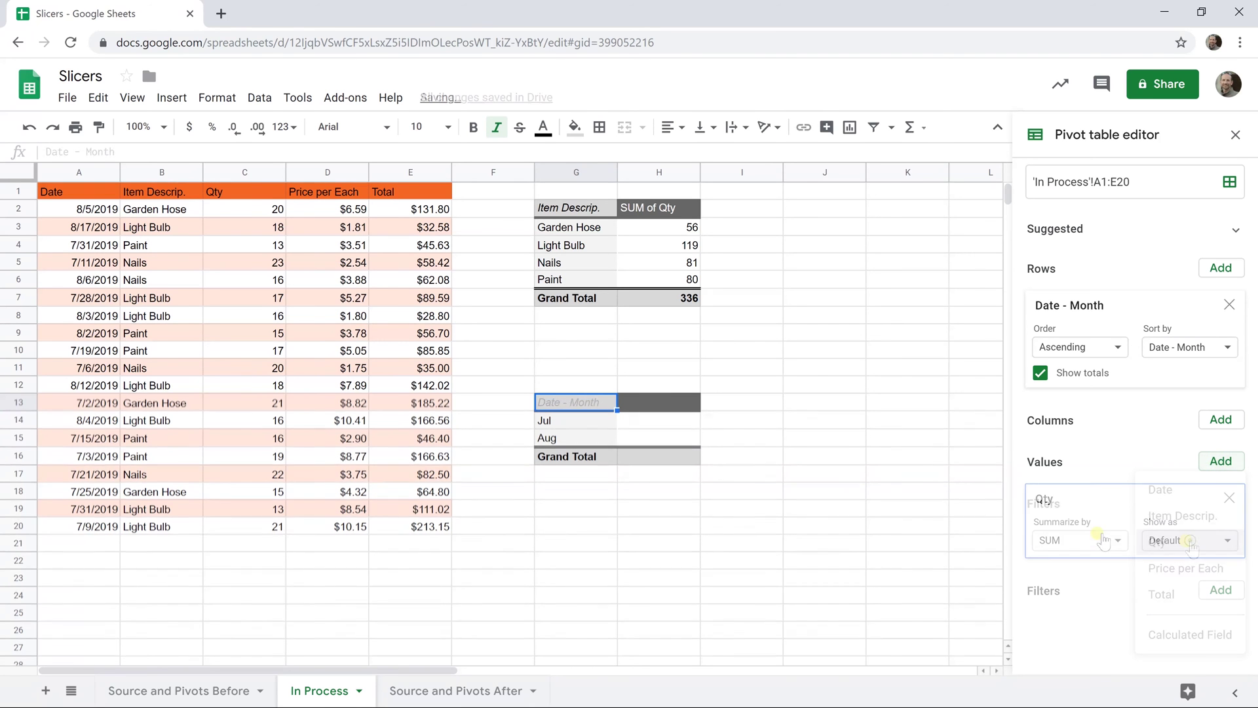
click(1219, 268)
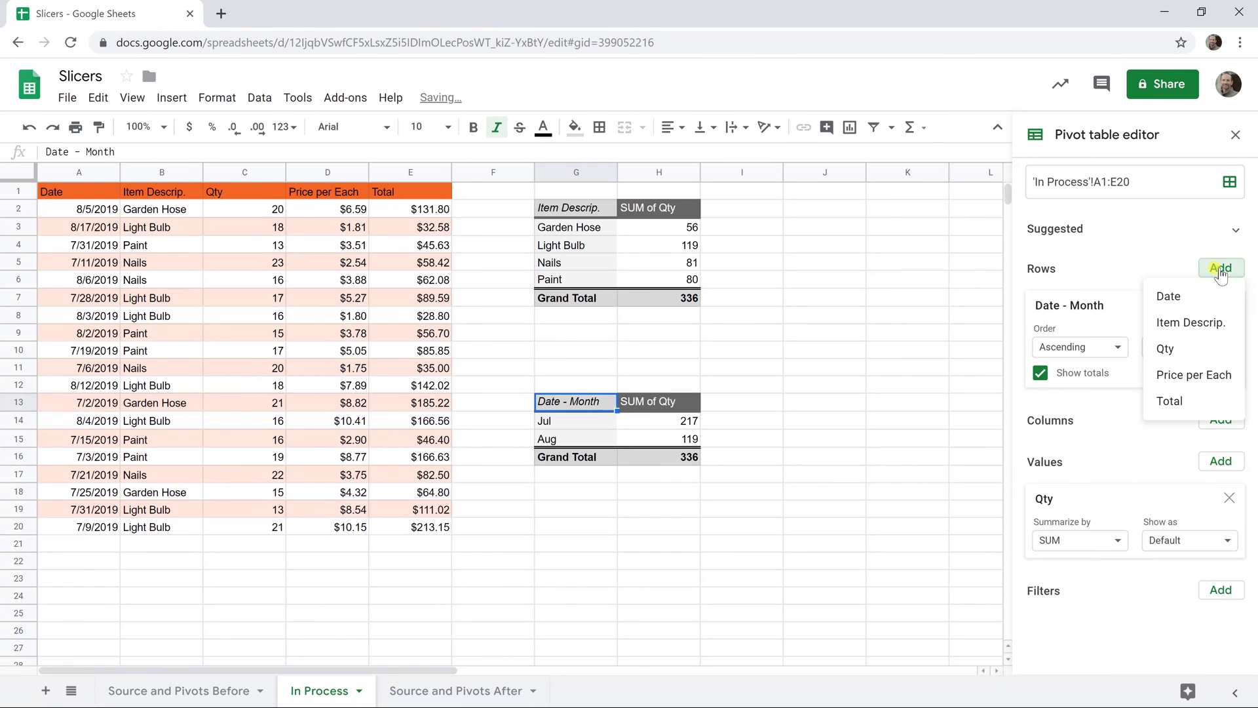
click(1192, 322)
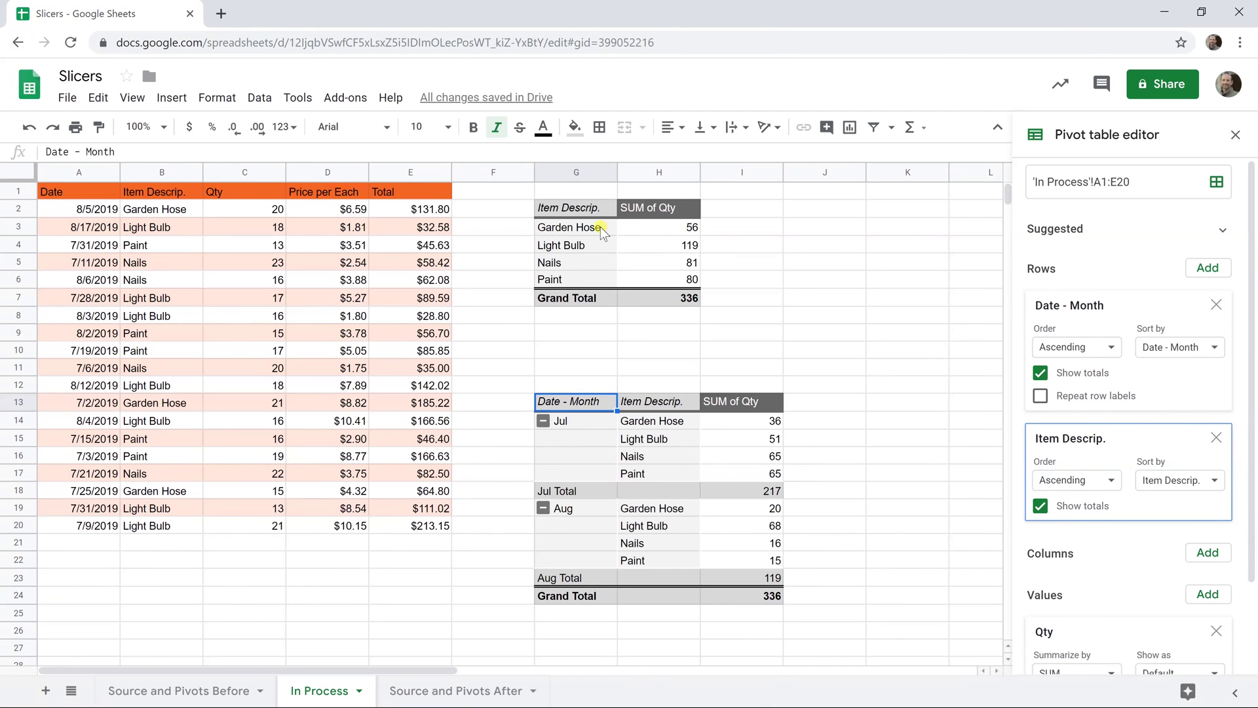
click(692, 299)
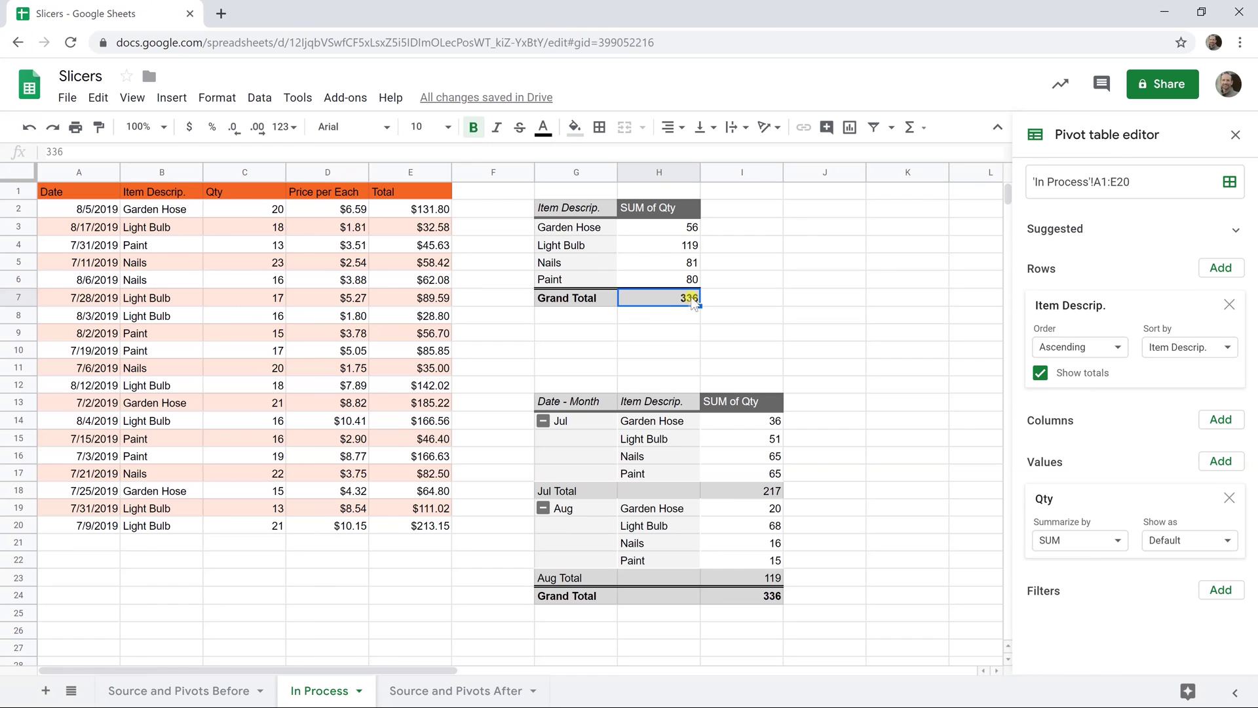
click(776, 593)
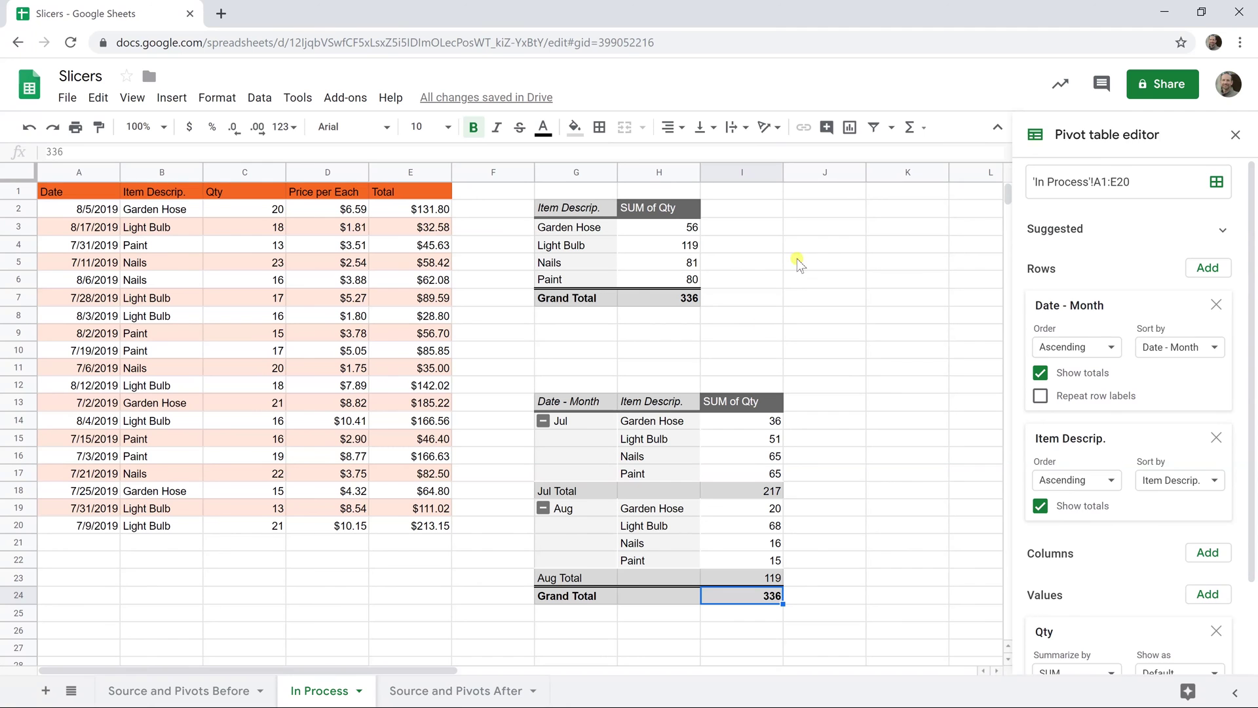
click(808, 245)
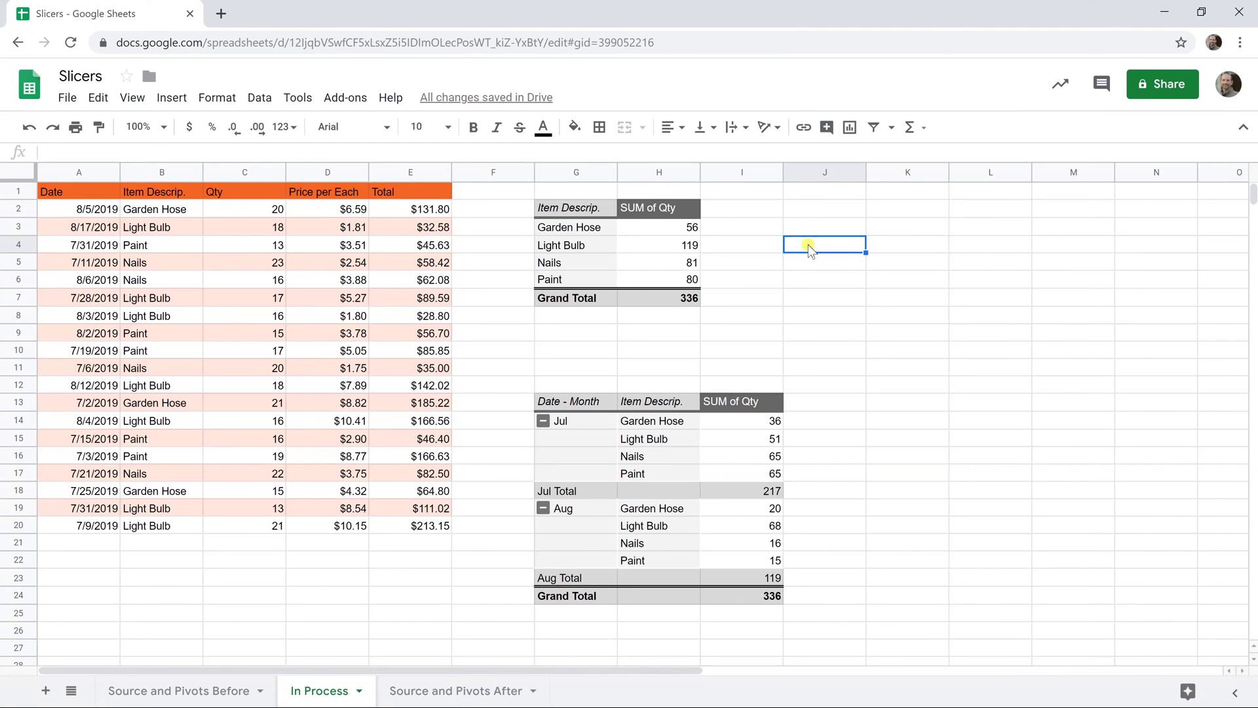
- Select F1:J25 around both pivots, then reopen the editor of the top pivot at G2
click(523, 196)
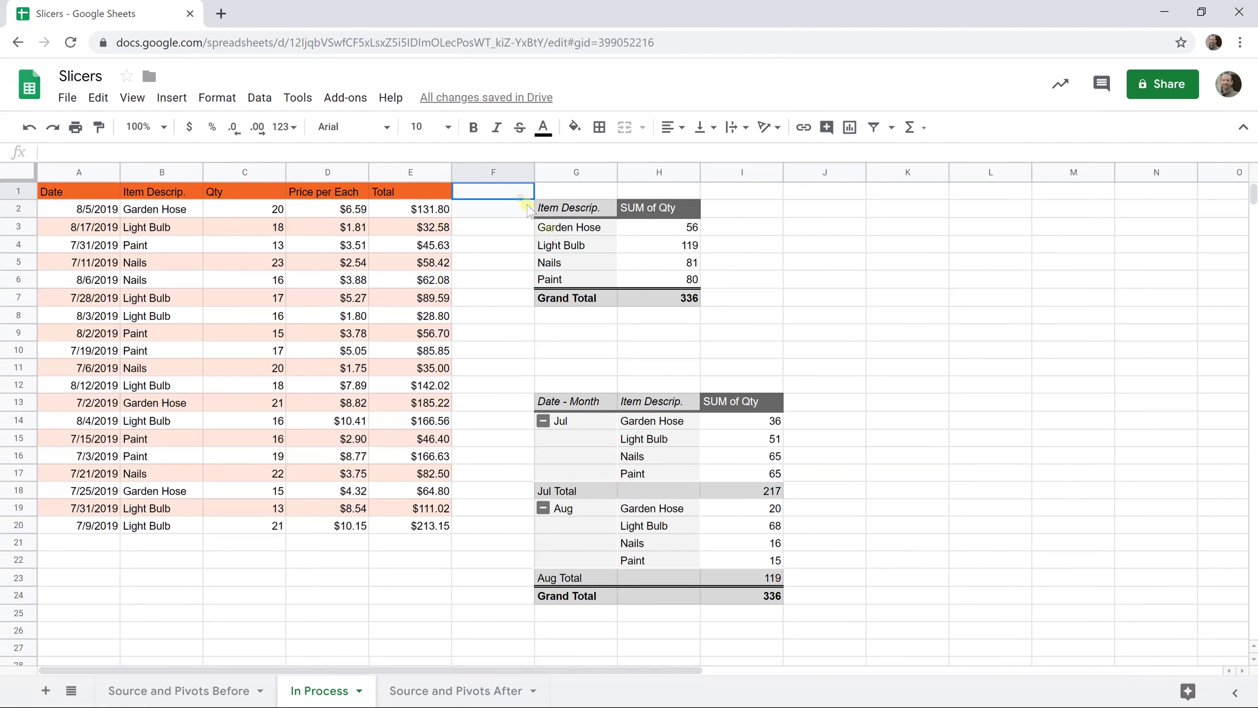
drag(528, 208, 797, 608)
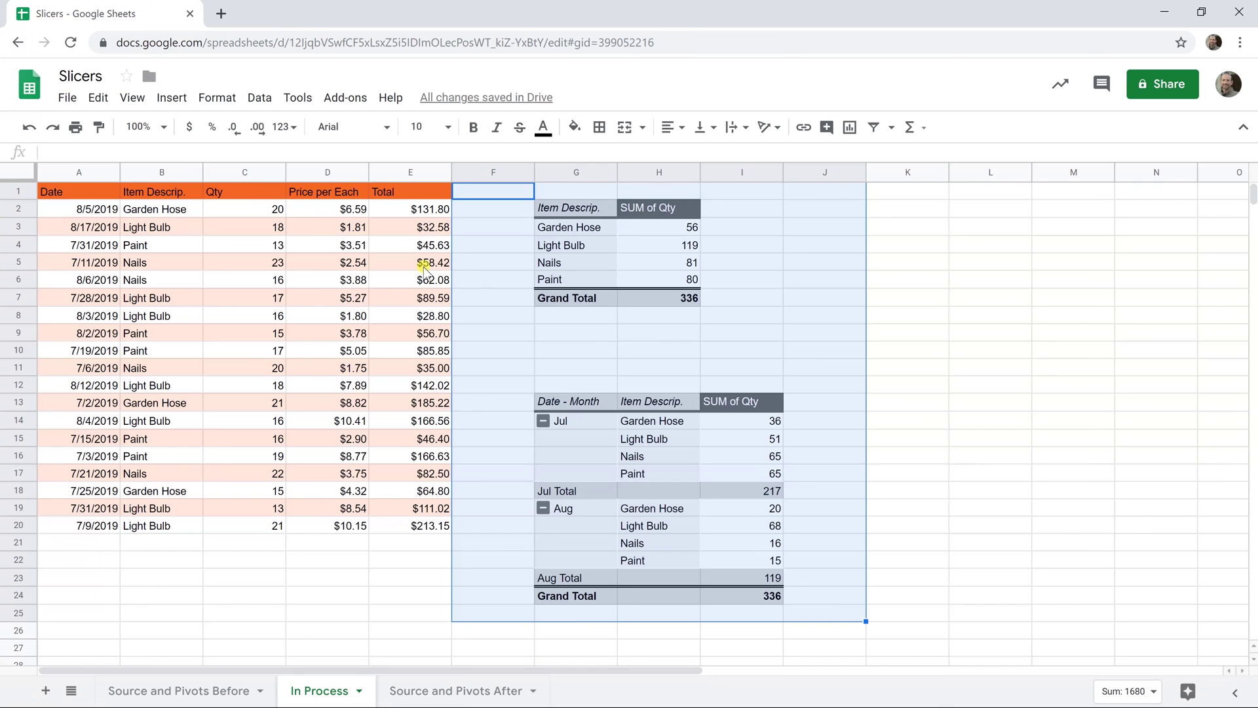
click(742, 228)
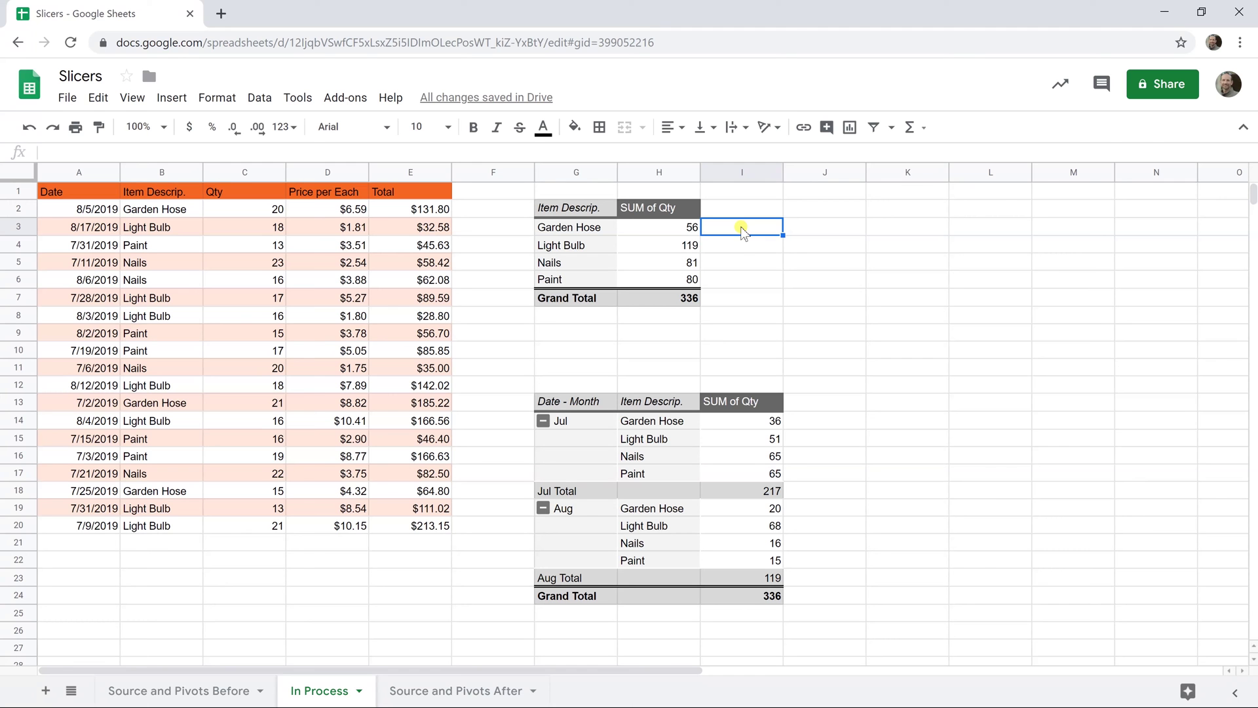
click(734, 247)
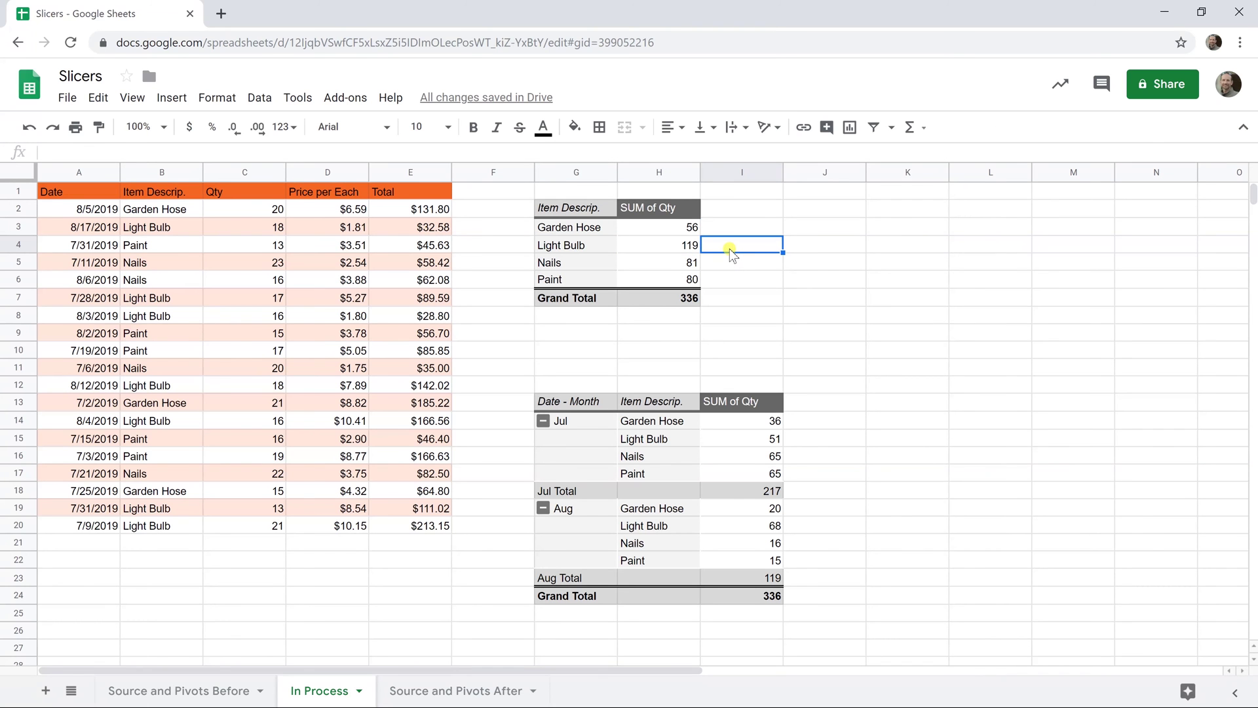
click(690, 246)
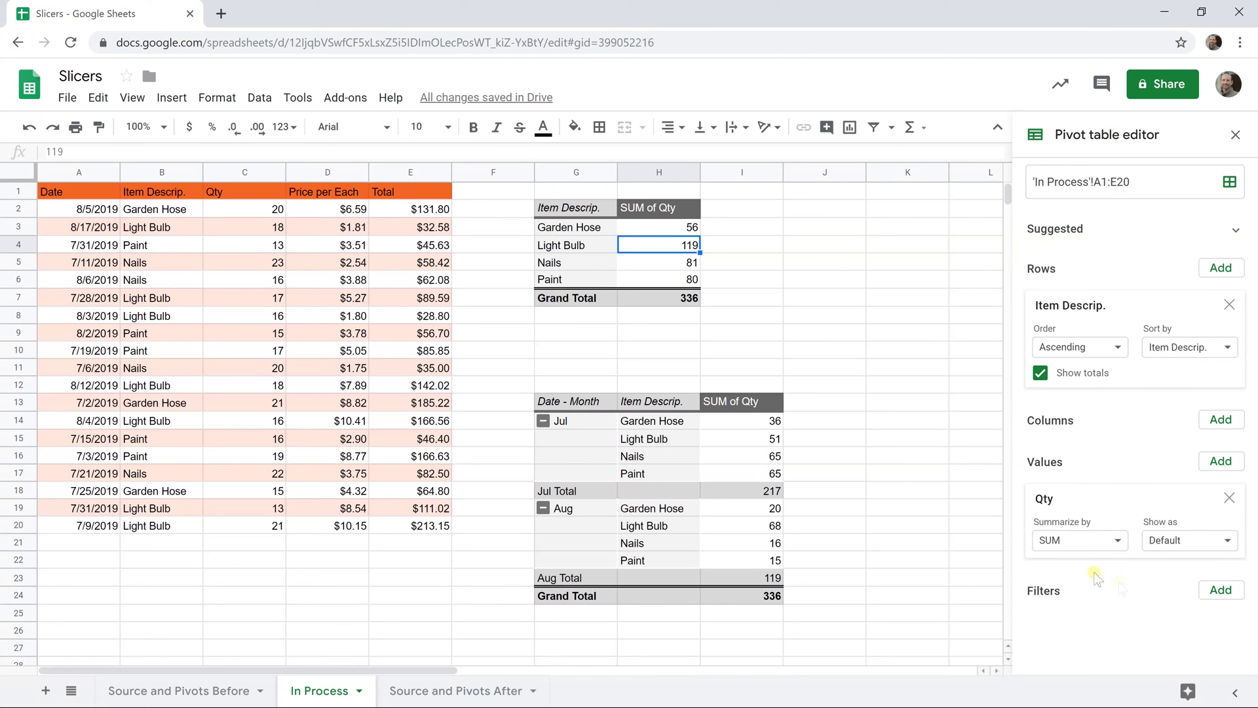
- Add an Item Descrip. filter excluding Garden Hose, leaving Light Bulb, Nails and Paint totalling 280
click(1220, 591)
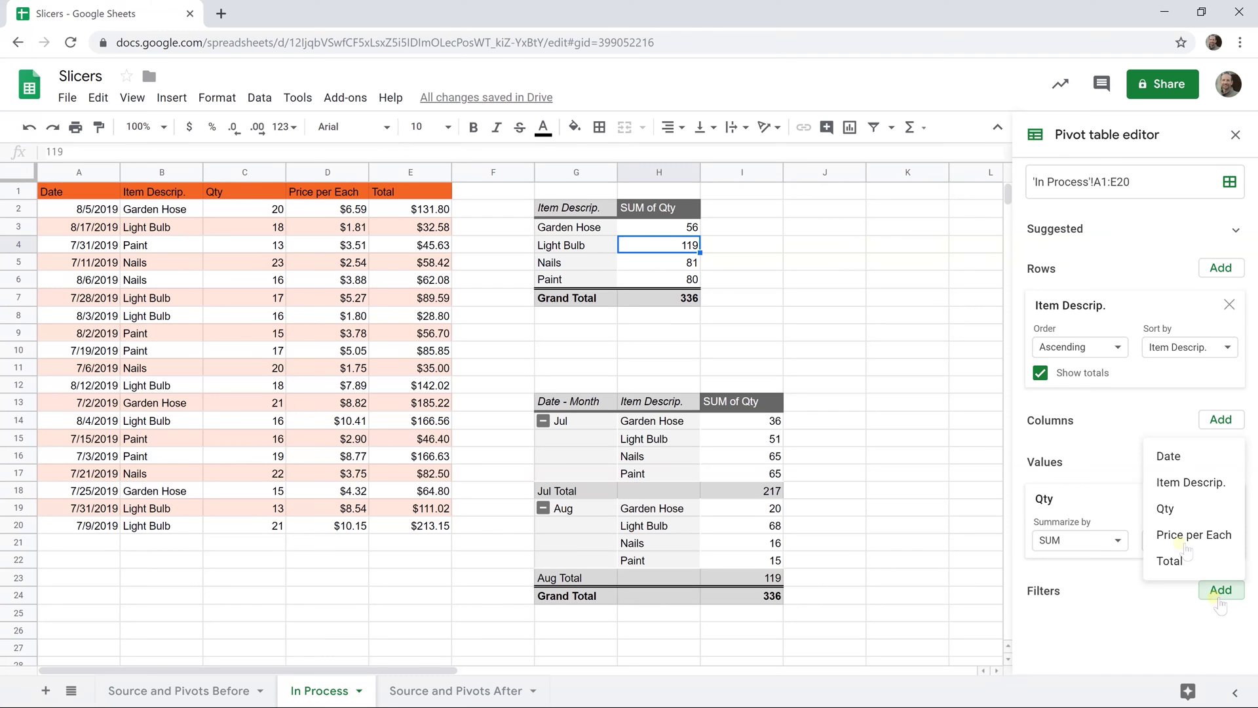
click(1176, 483)
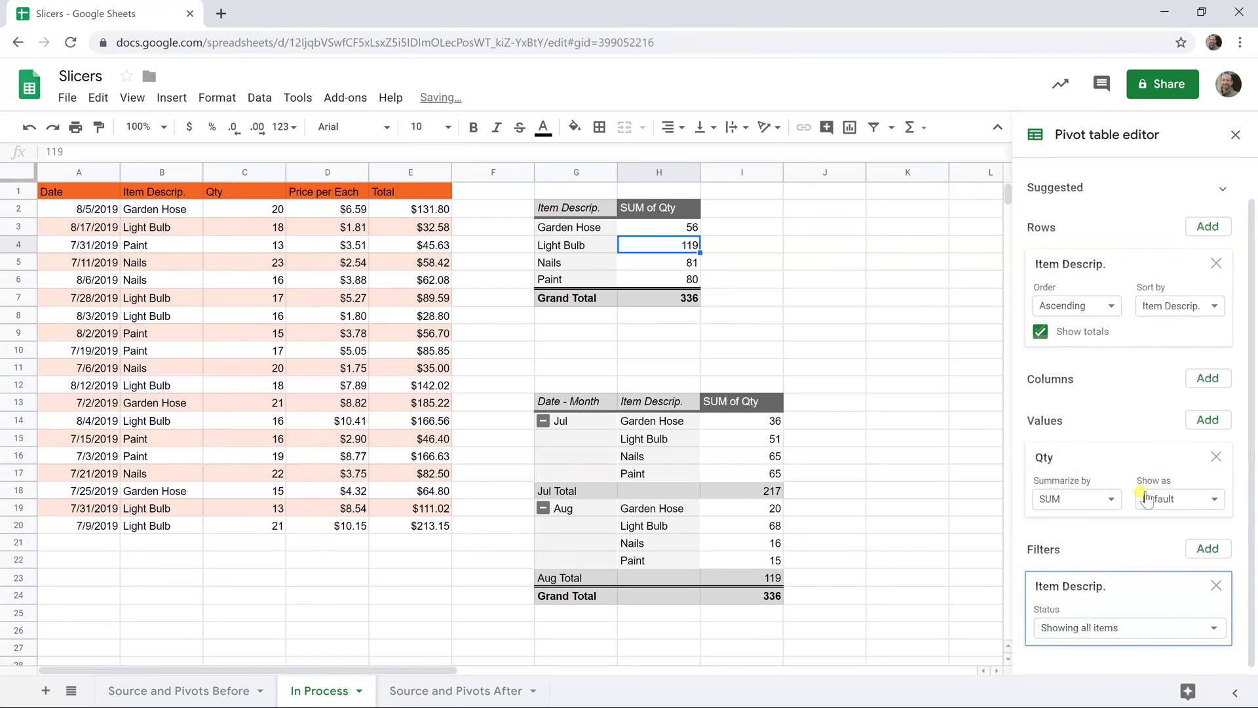
click(1157, 626)
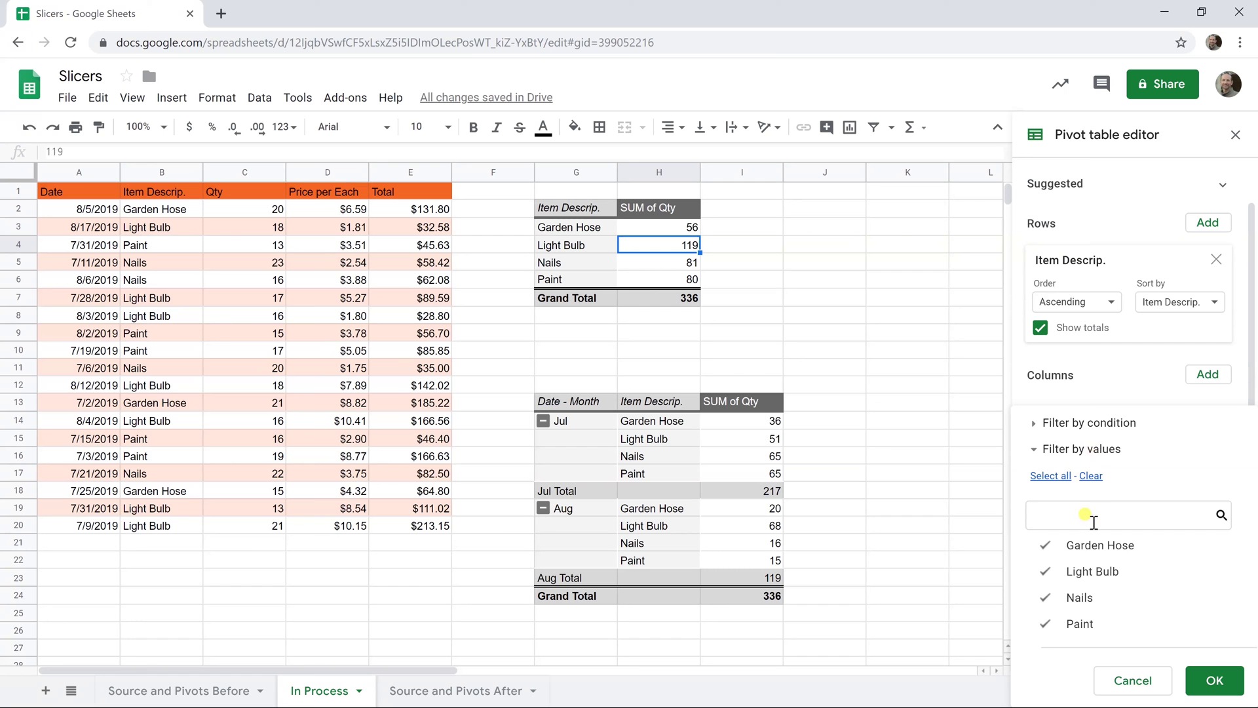
click(1095, 547)
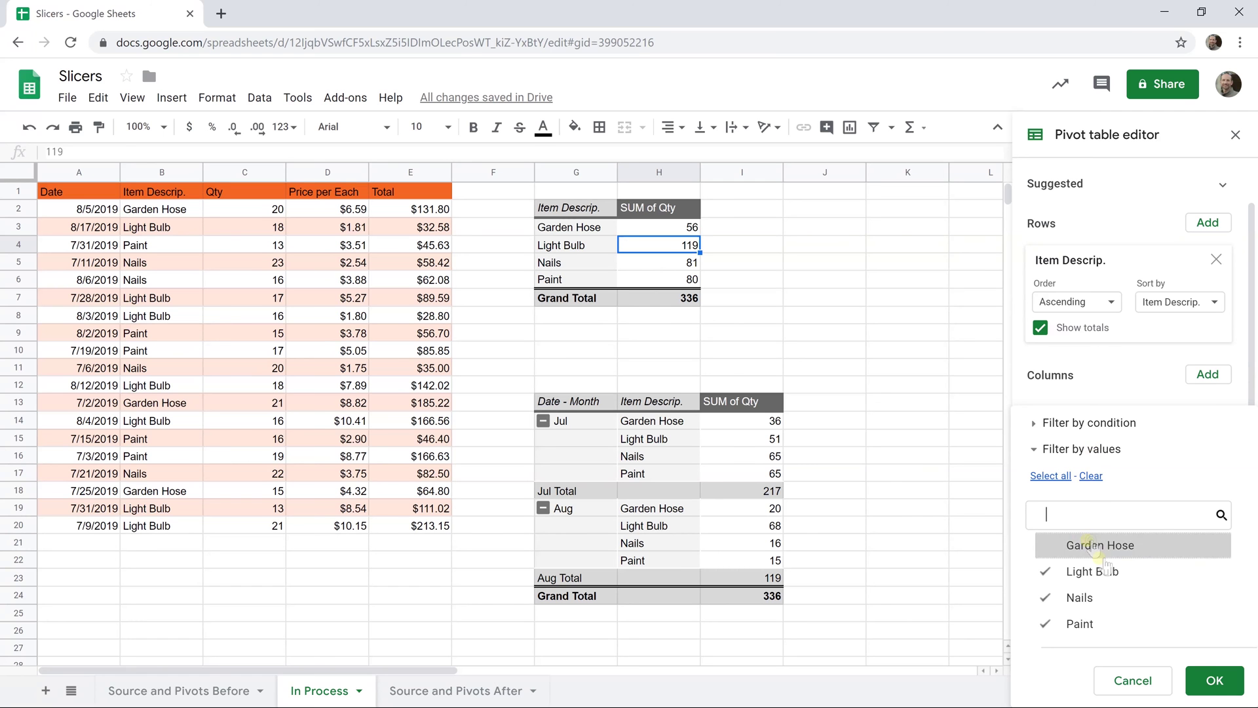
click(1213, 681)
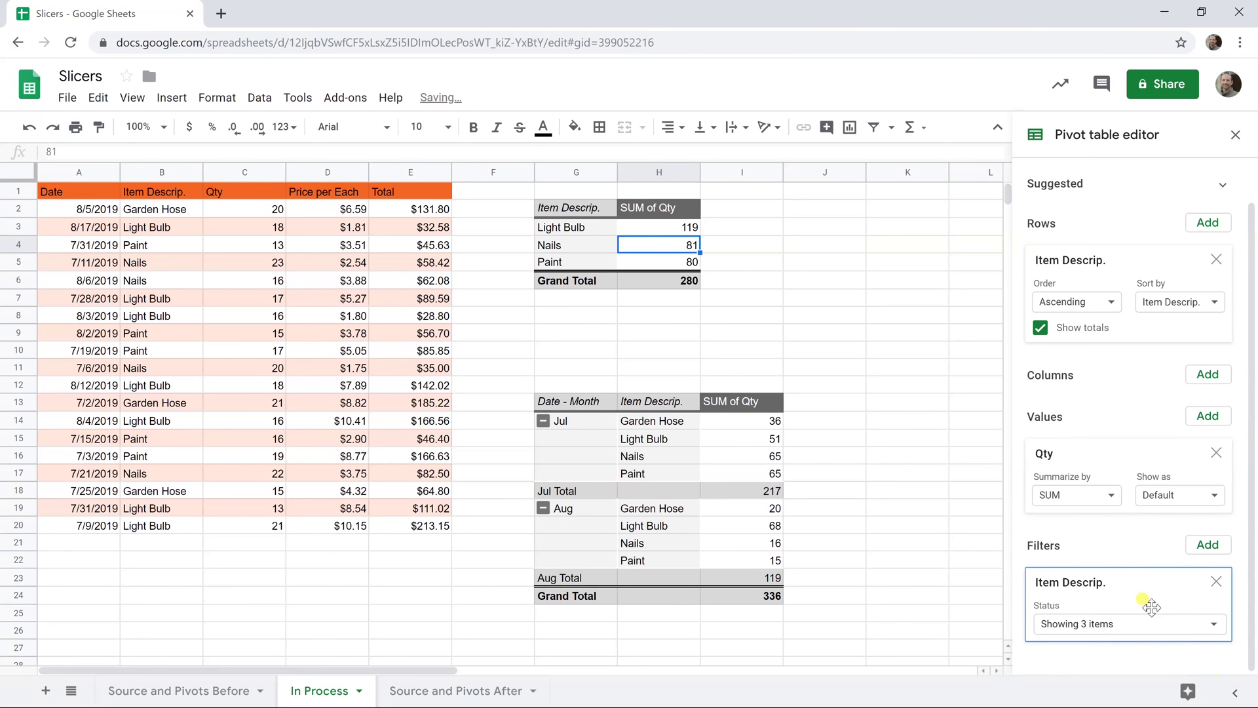
click(652, 226)
drag(509, 191, 741, 308)
click(651, 235)
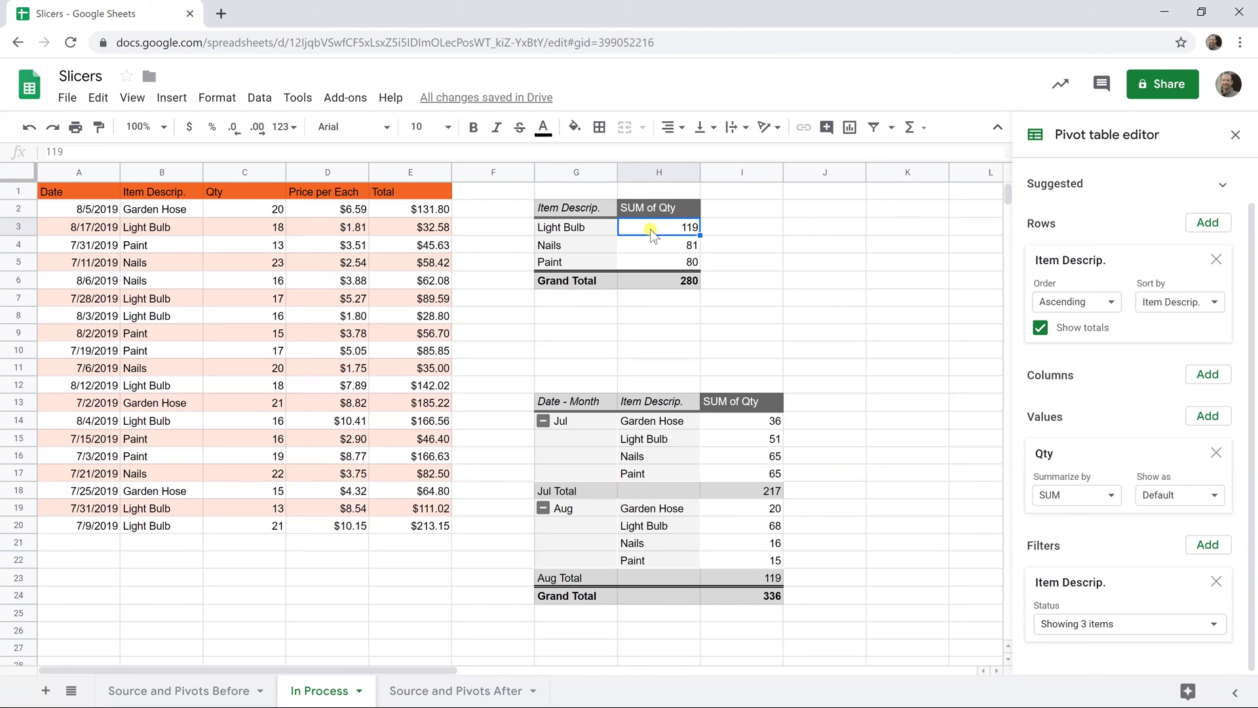
drag(573, 193, 652, 268)
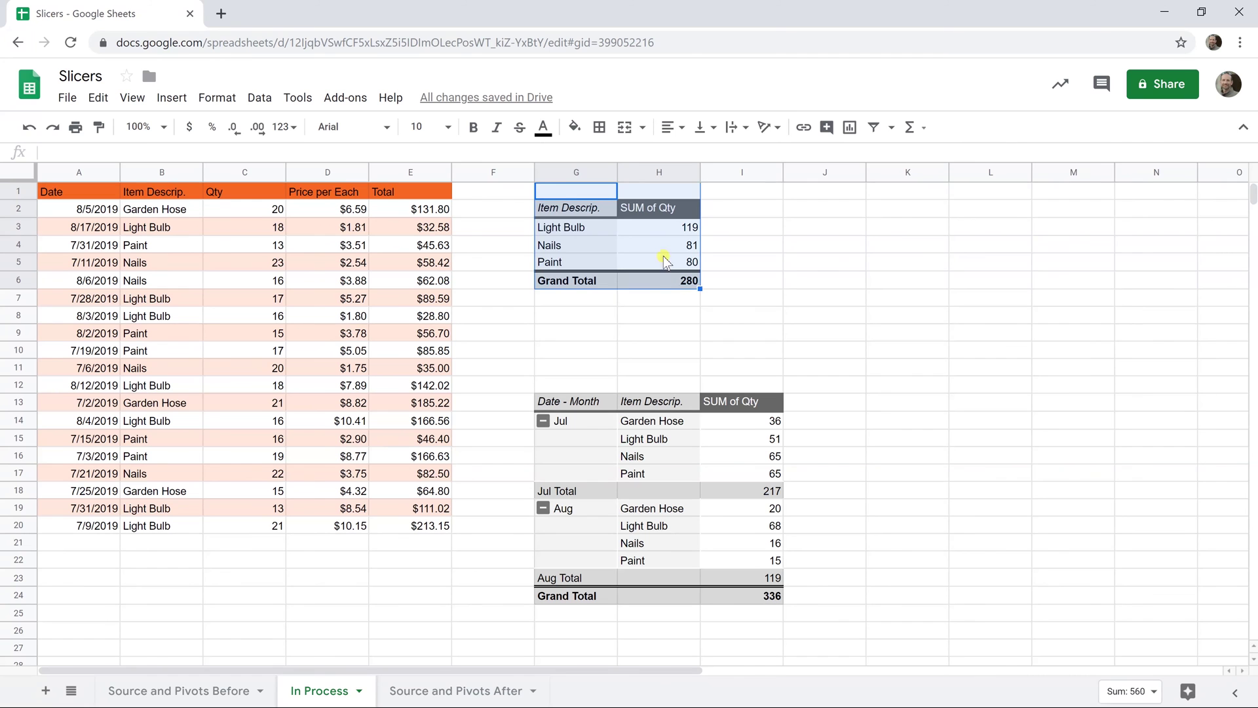
click(665, 260)
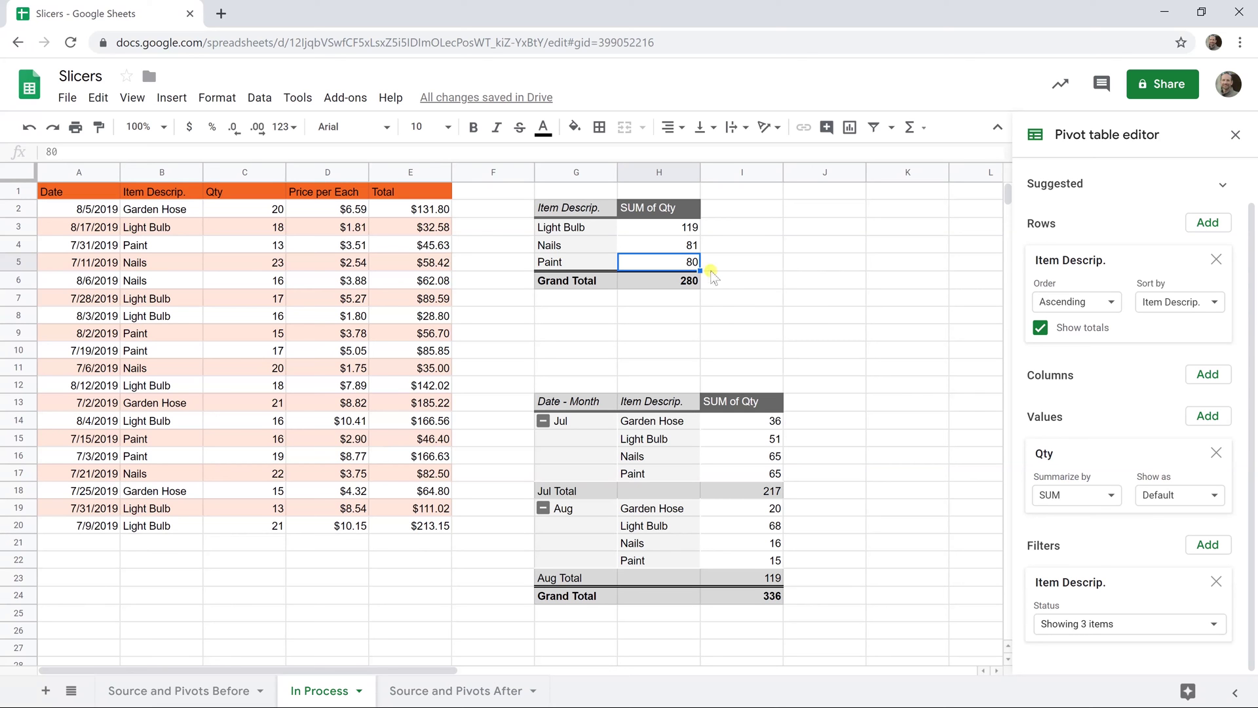
drag(765, 207, 843, 280)
click(624, 261)
- Delete the Item Descrip. filter card so Garden Hose 56 returns and the total is 336
click(667, 305)
click(596, 246)
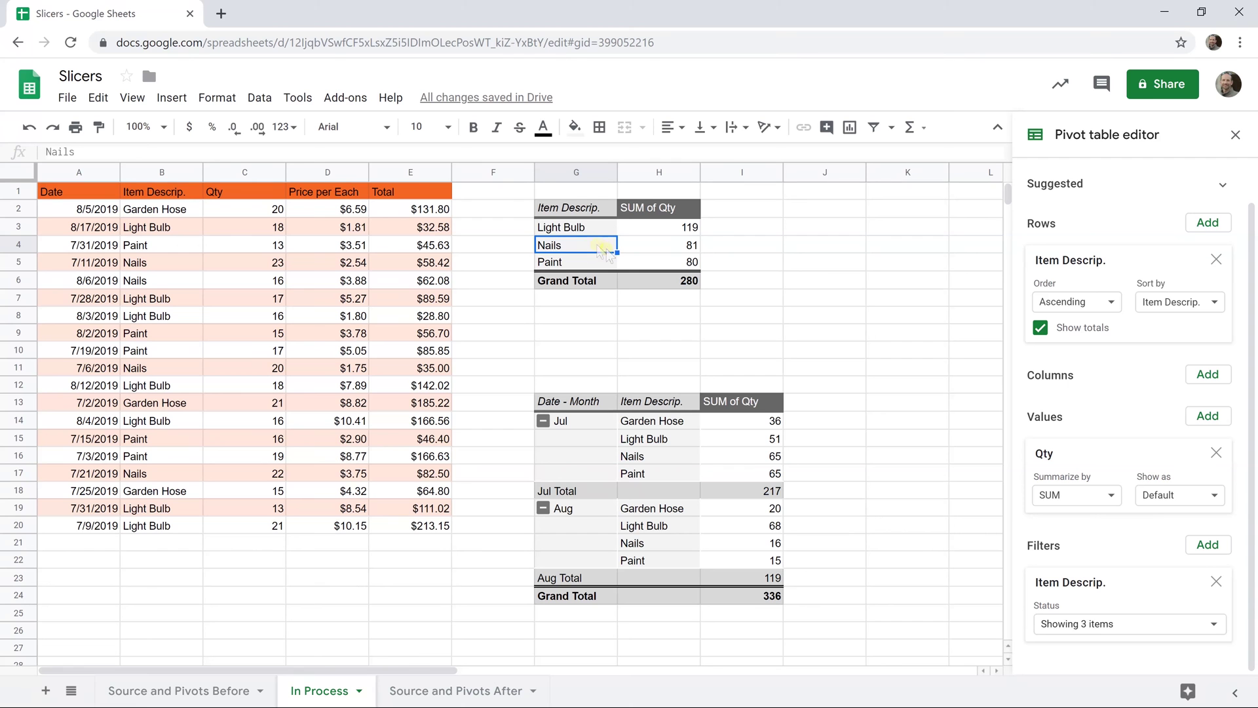
click(1215, 581)
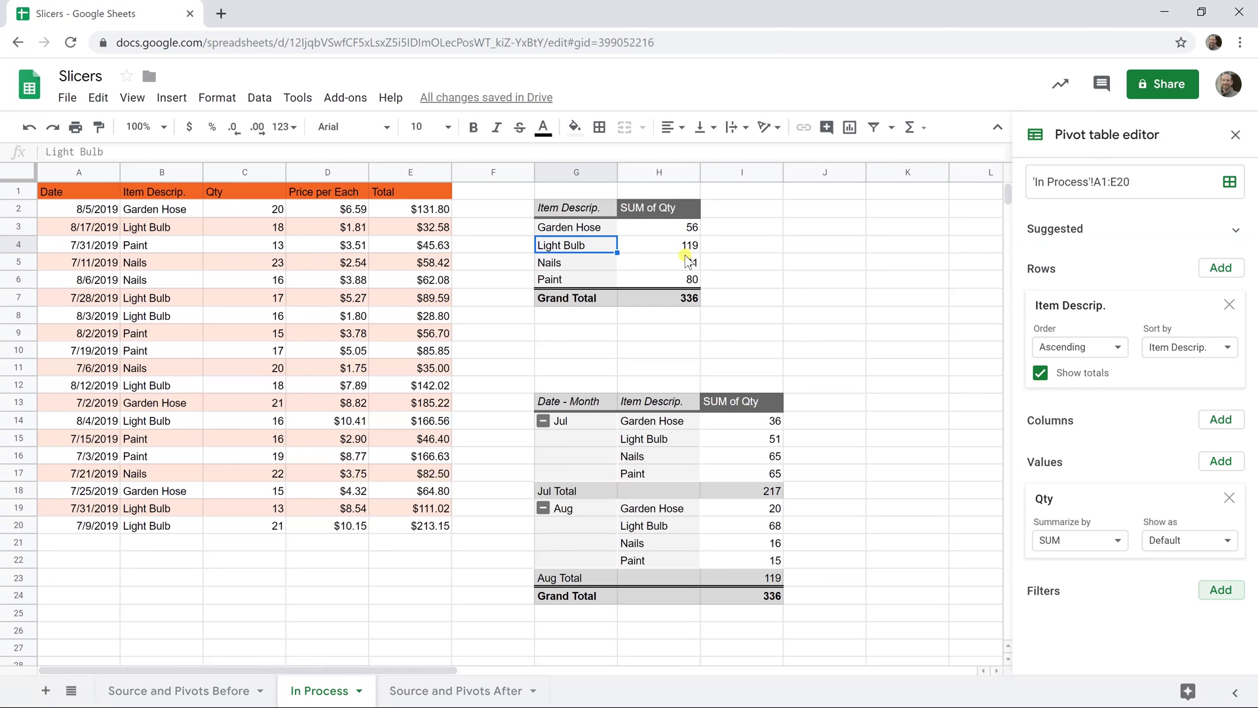
click(824, 209)
click(270, 103)
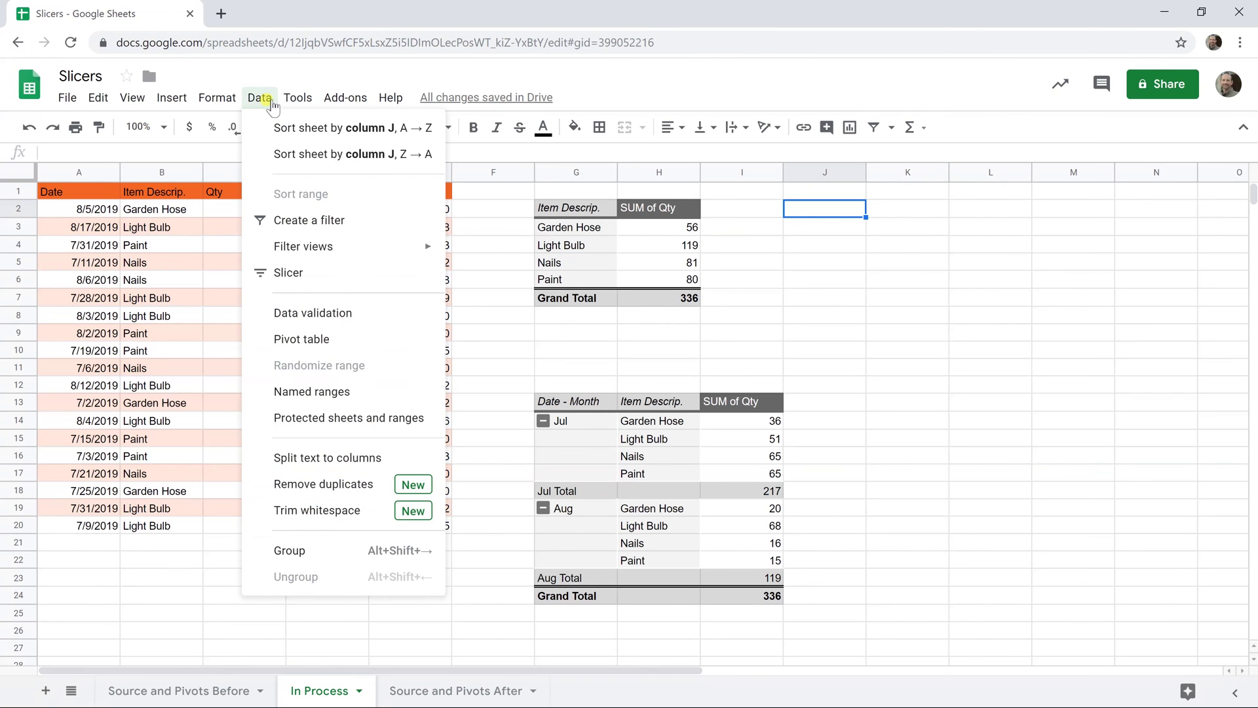
- Insert a slicer over A1:E20 and place it beside the top pivot table
click(293, 274)
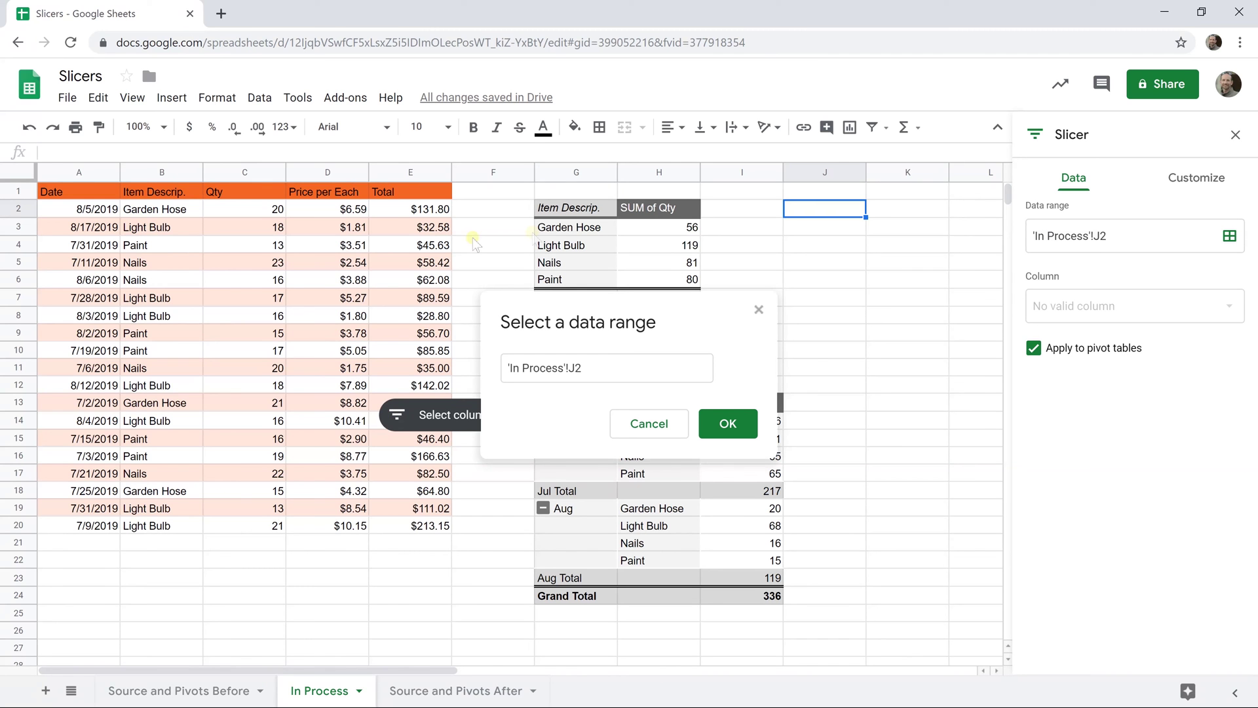
drag(66, 192, 405, 524)
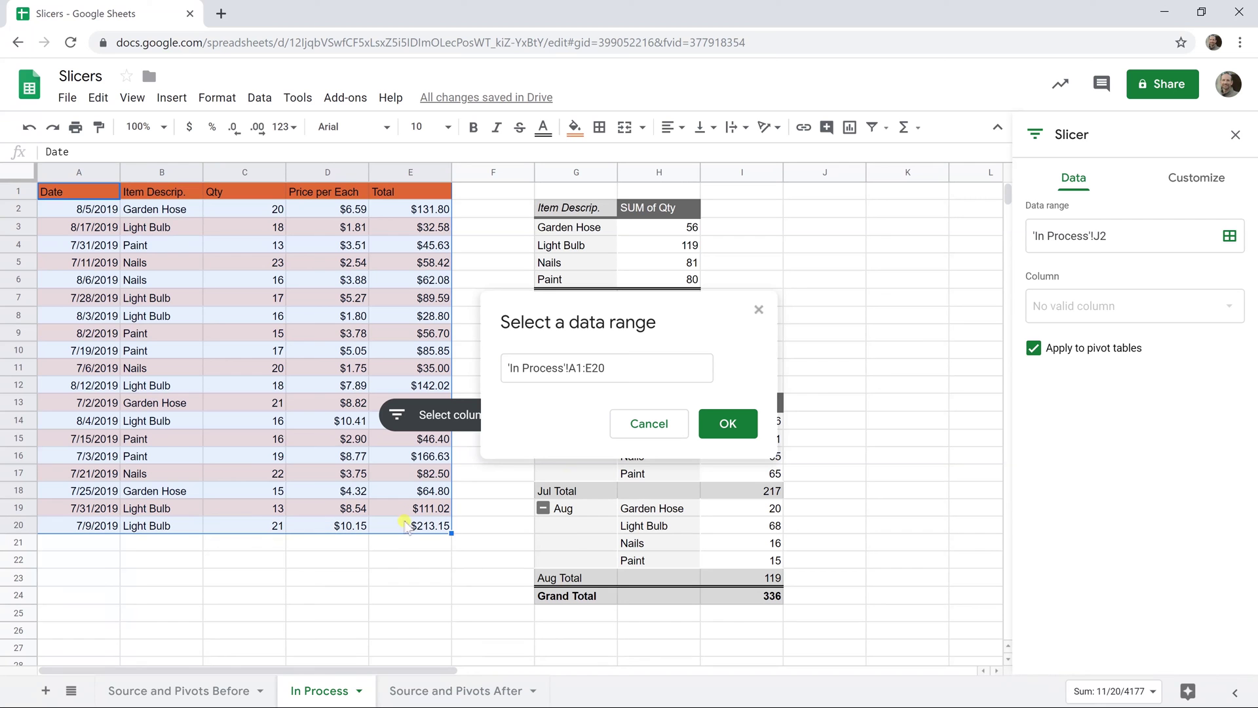
click(724, 425)
mouse_move(563, 409)
mouse_down()
mouse_move(710, 347)
mouse_move(889, 218)
mouse_up()
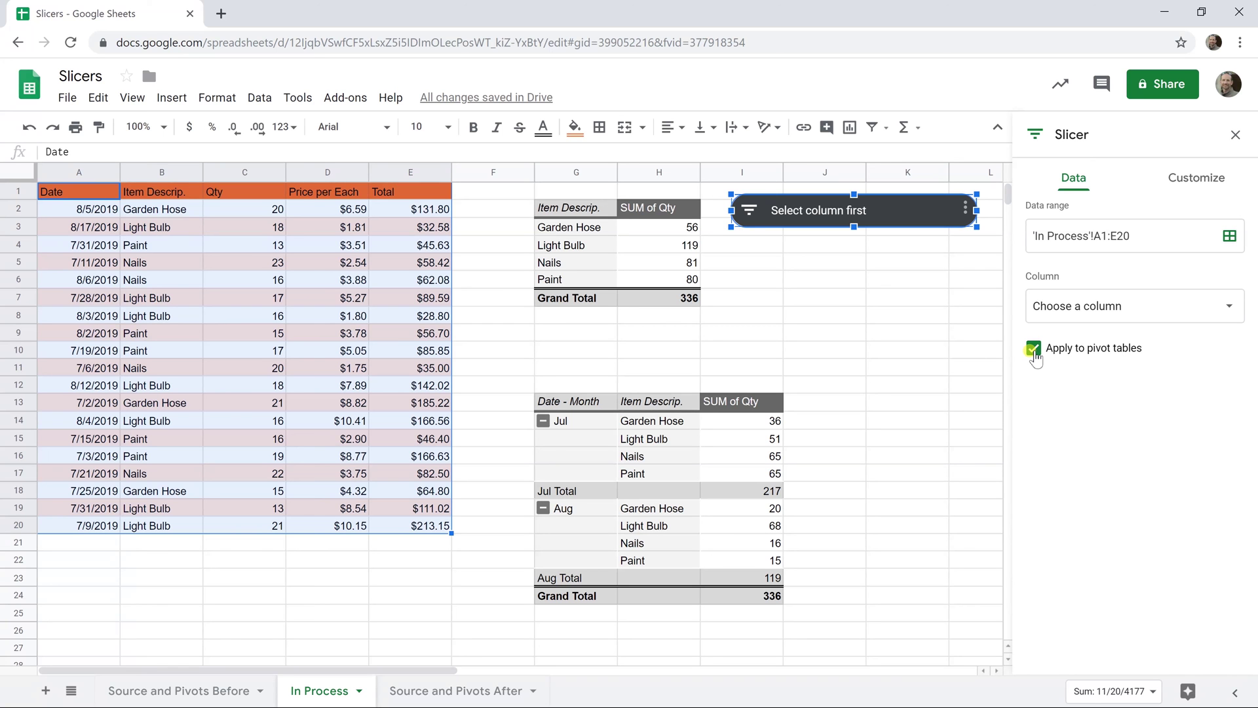
- Set the slicer to filter on Item Descrip., keeping Apply to pivot tables checked
click(1196, 178)
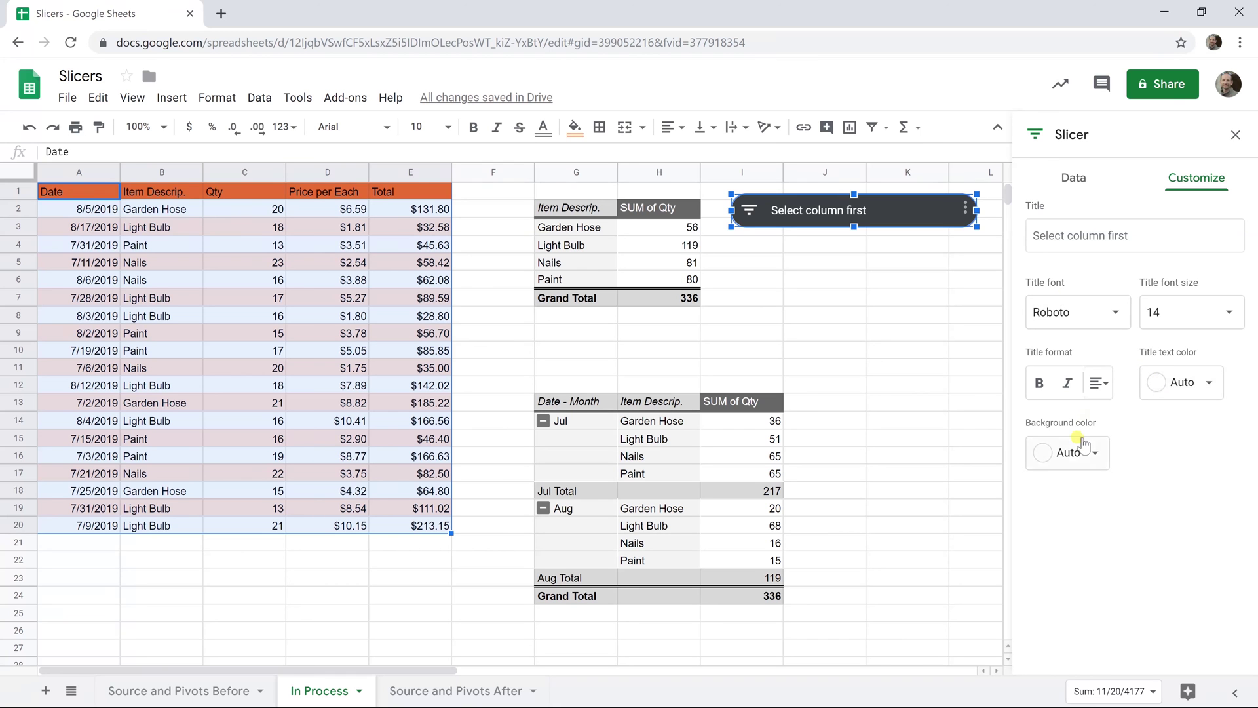
click(1062, 181)
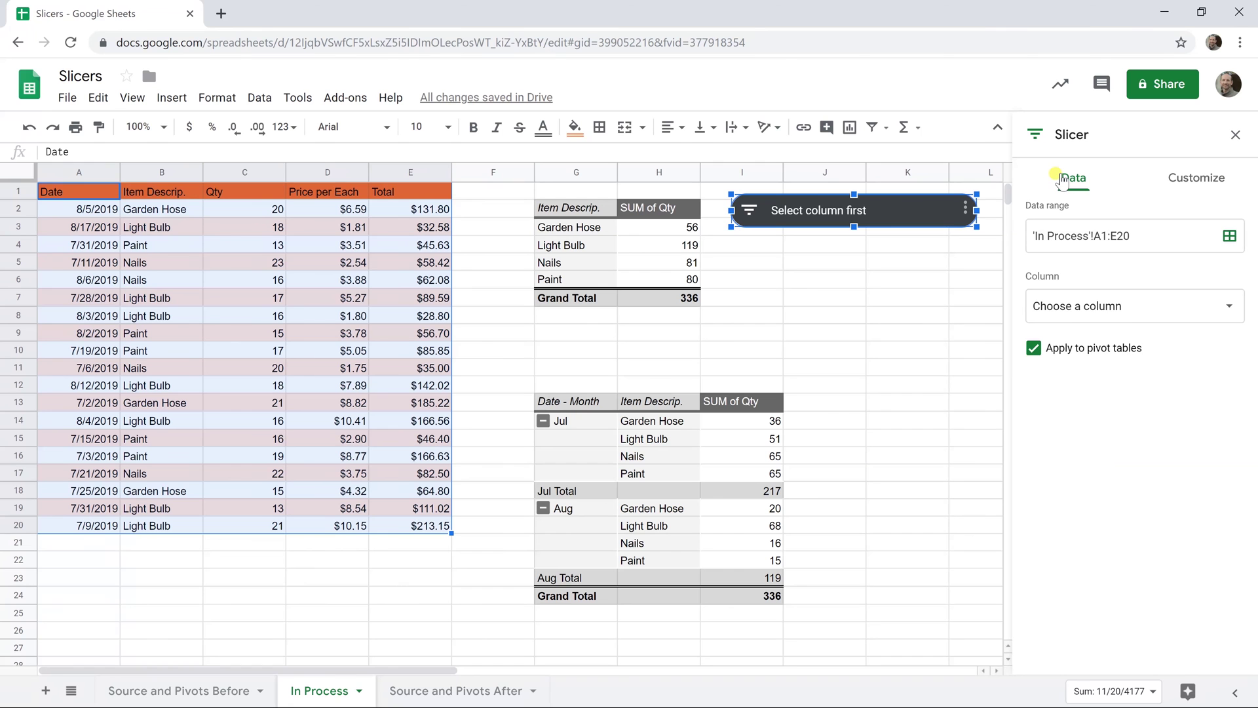
click(1099, 305)
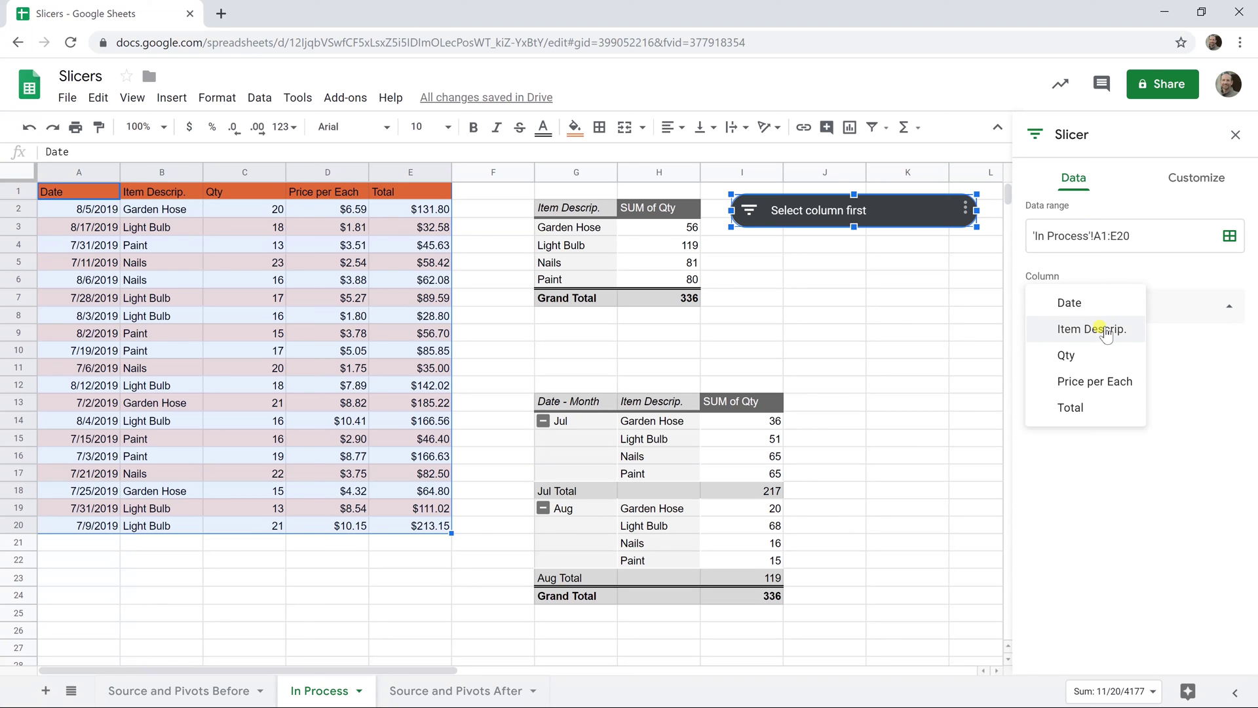
click(1106, 330)
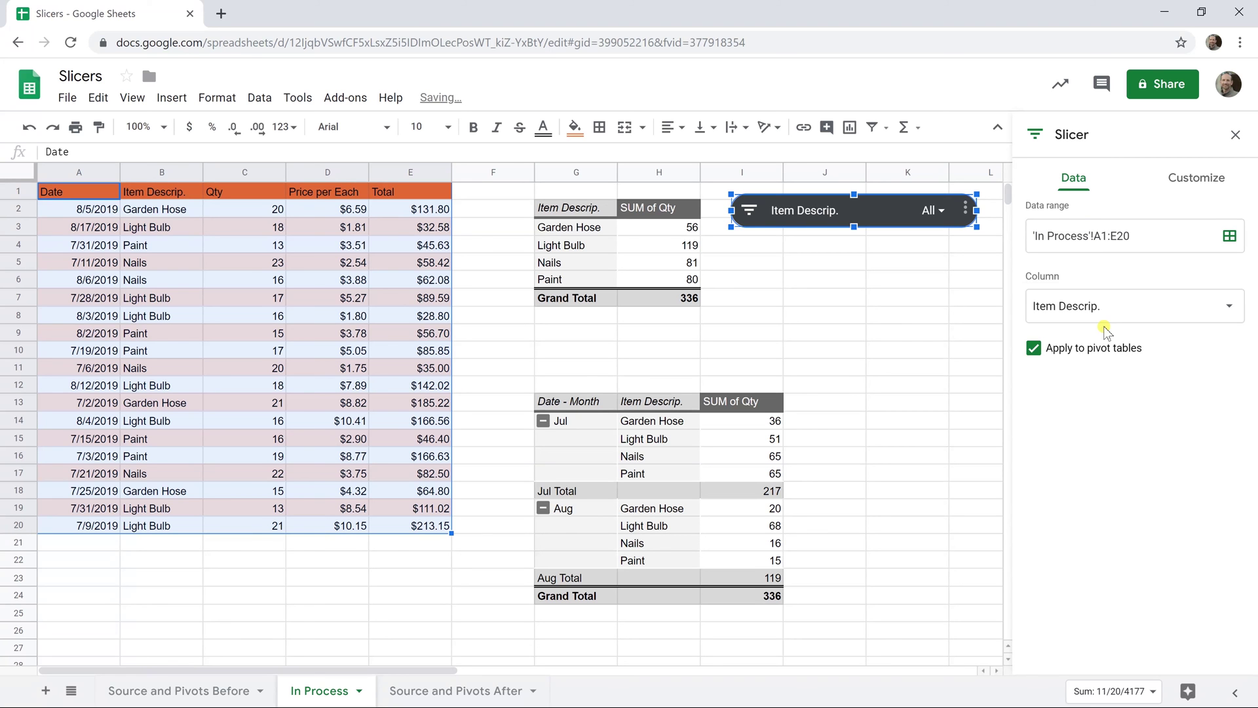
click(919, 283)
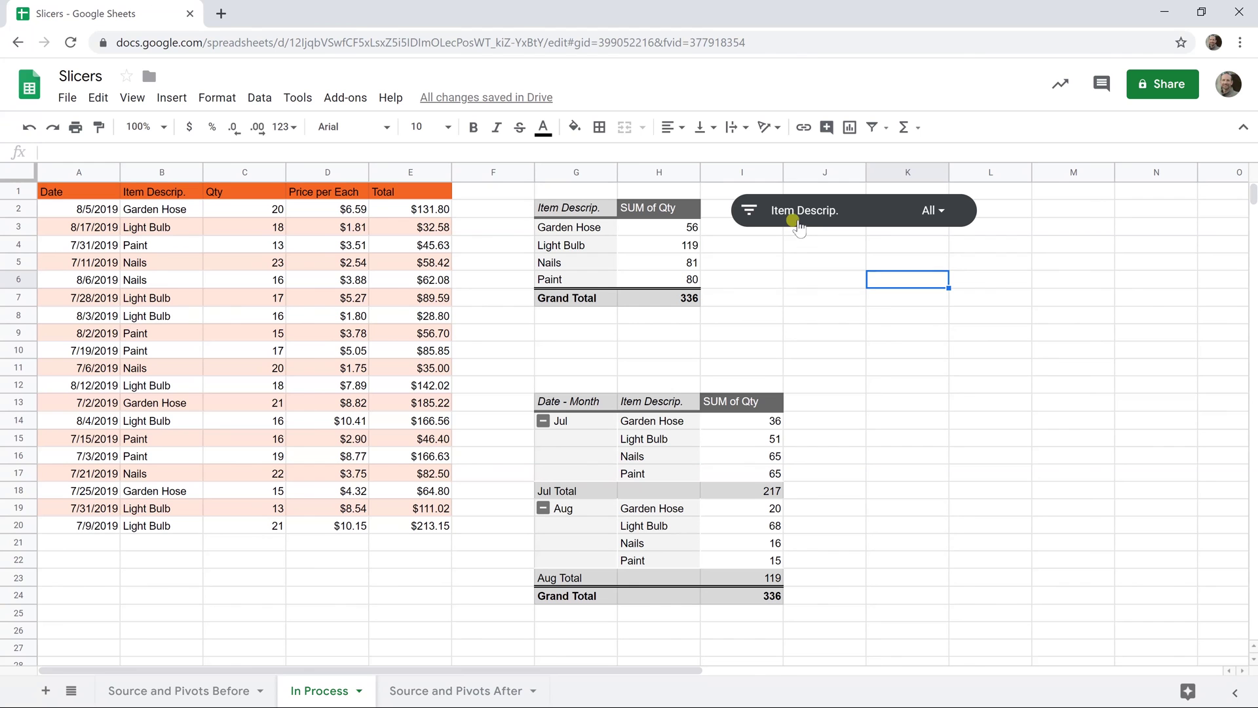
- Review the settings of both pivot tables
click(681, 248)
click(703, 444)
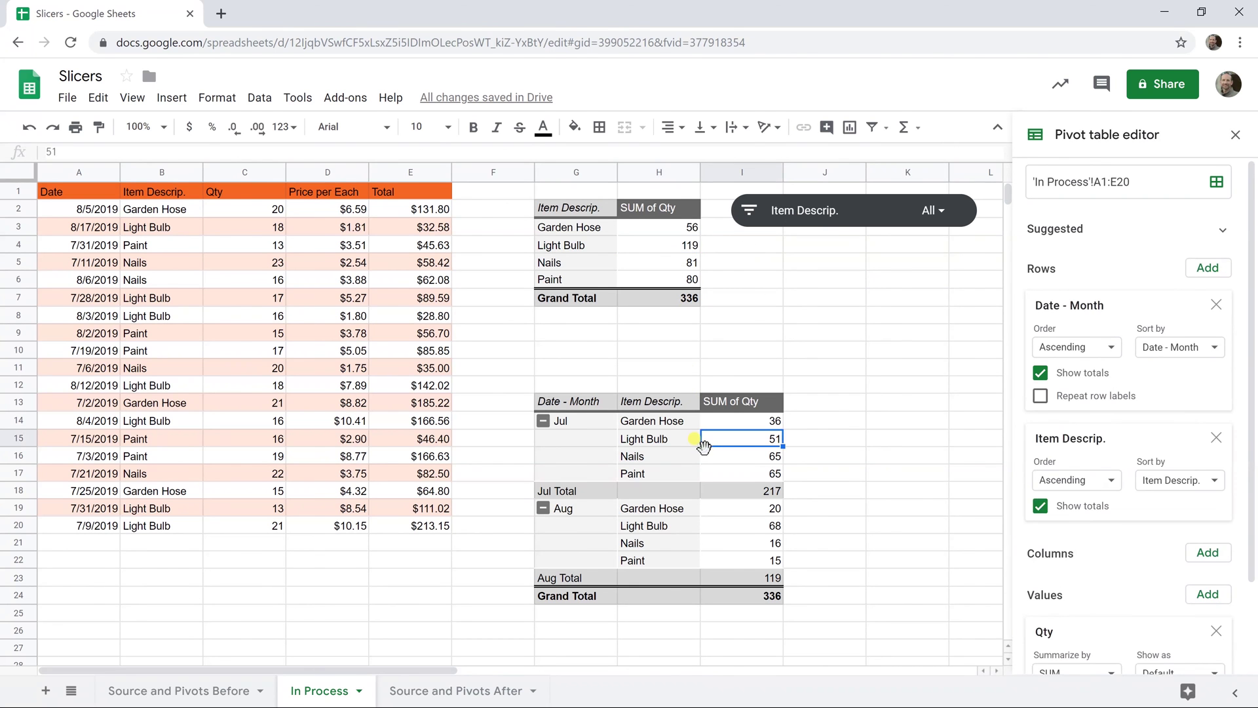
click(748, 337)
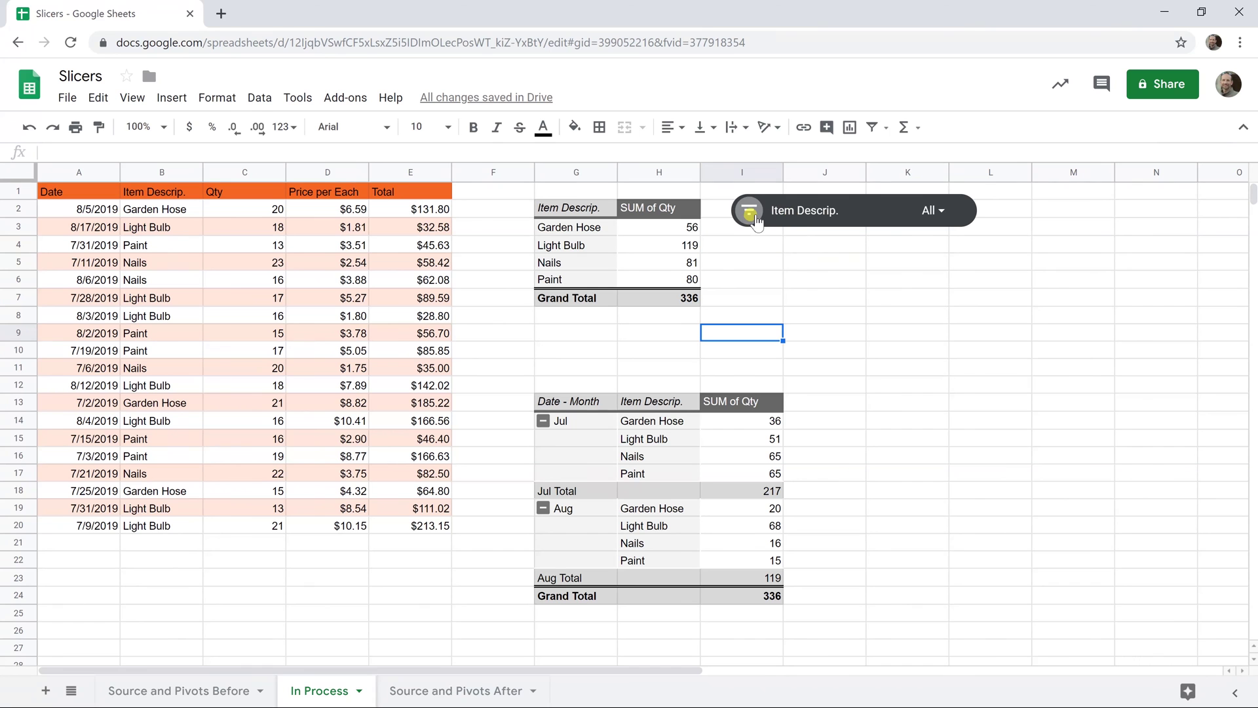
- Exclude Garden Hose in the Item Descrip. slicer so both pivots total 280
click(749, 212)
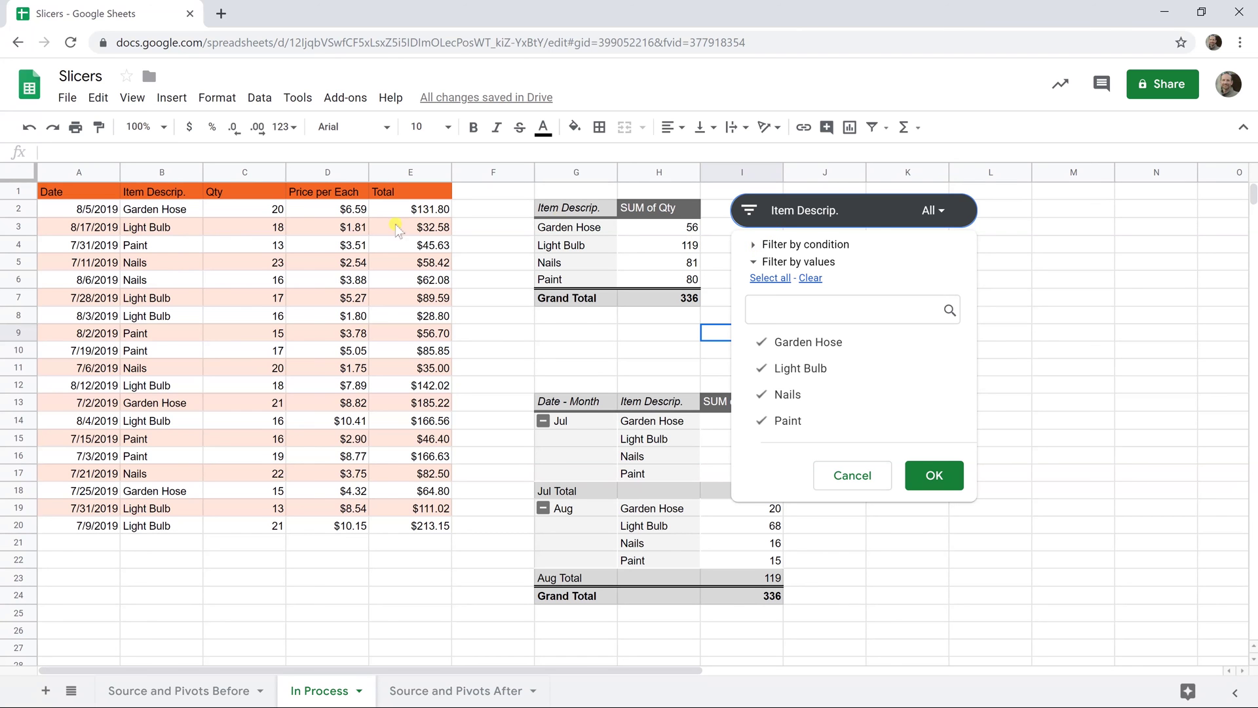
click(759, 347)
click(921, 477)
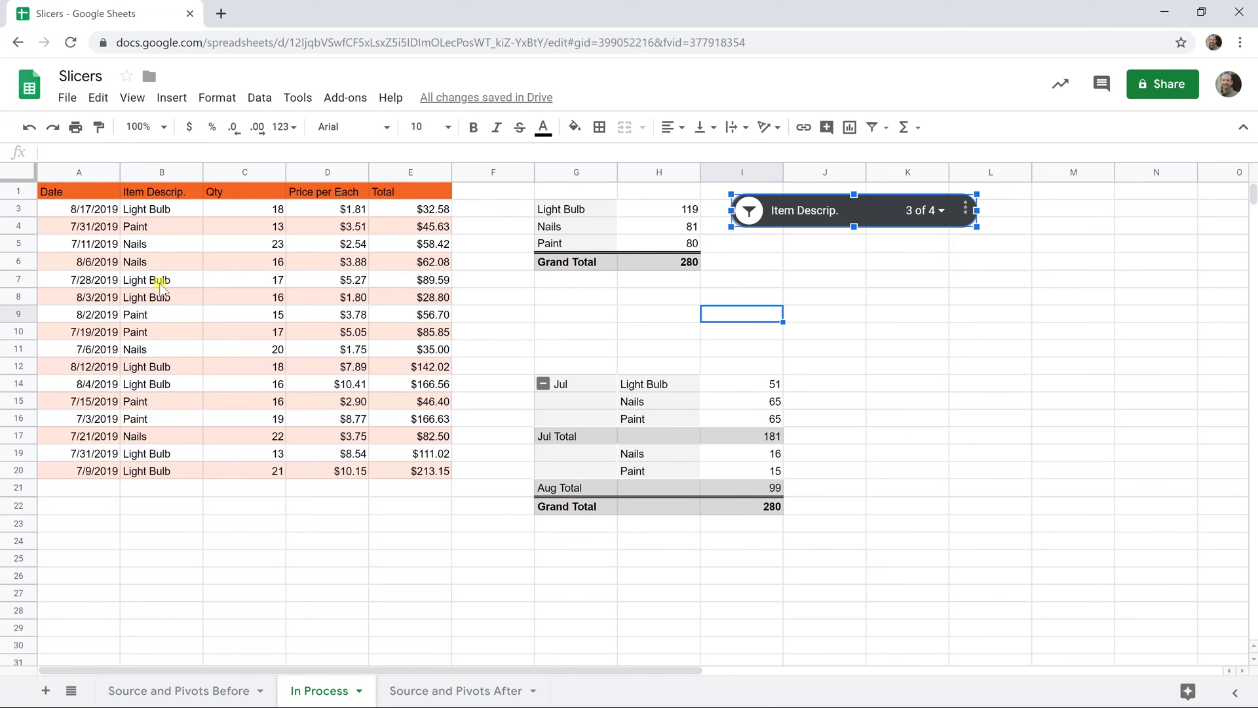
- Try adding a slicer with no range selected and dismiss the resulting error
click(757, 261)
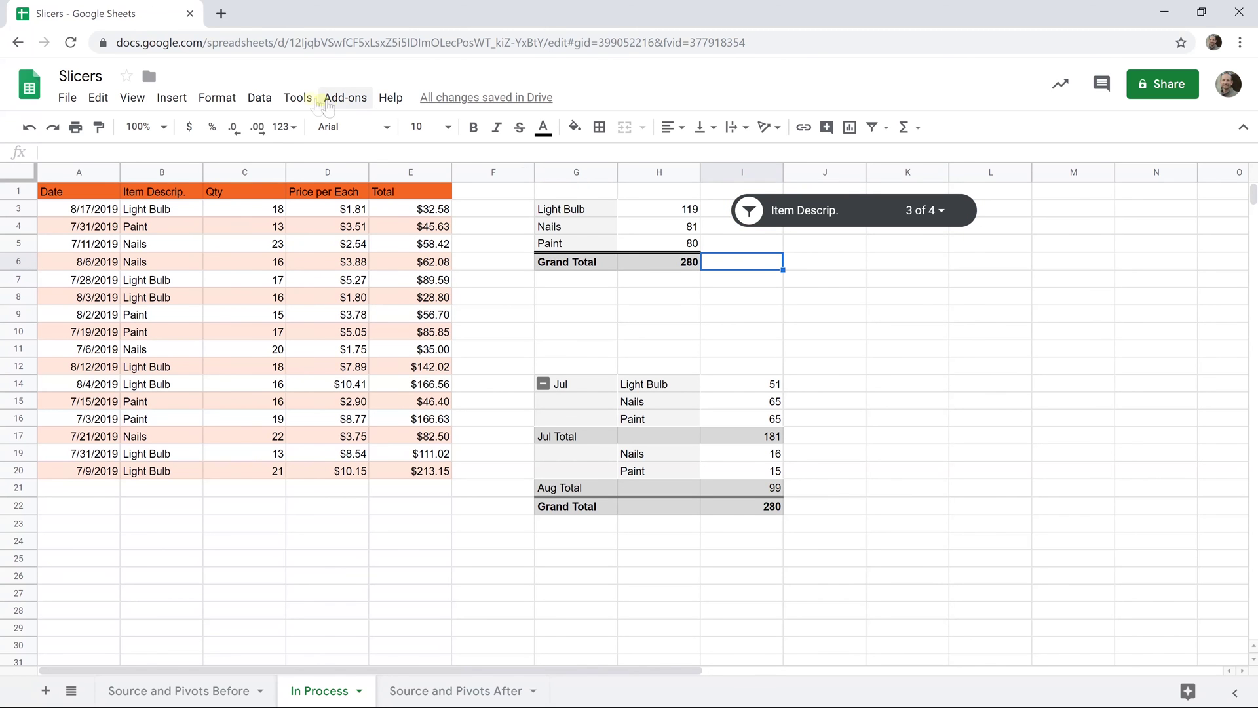
click(262, 99)
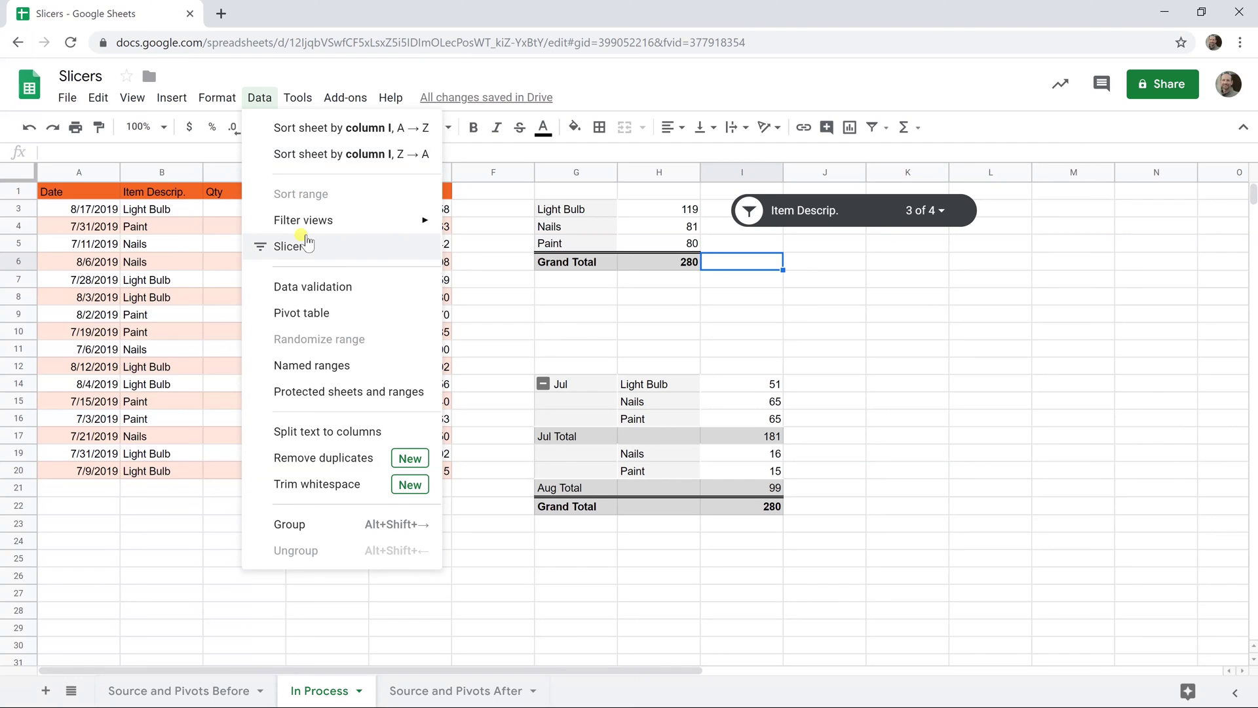
click(282, 247)
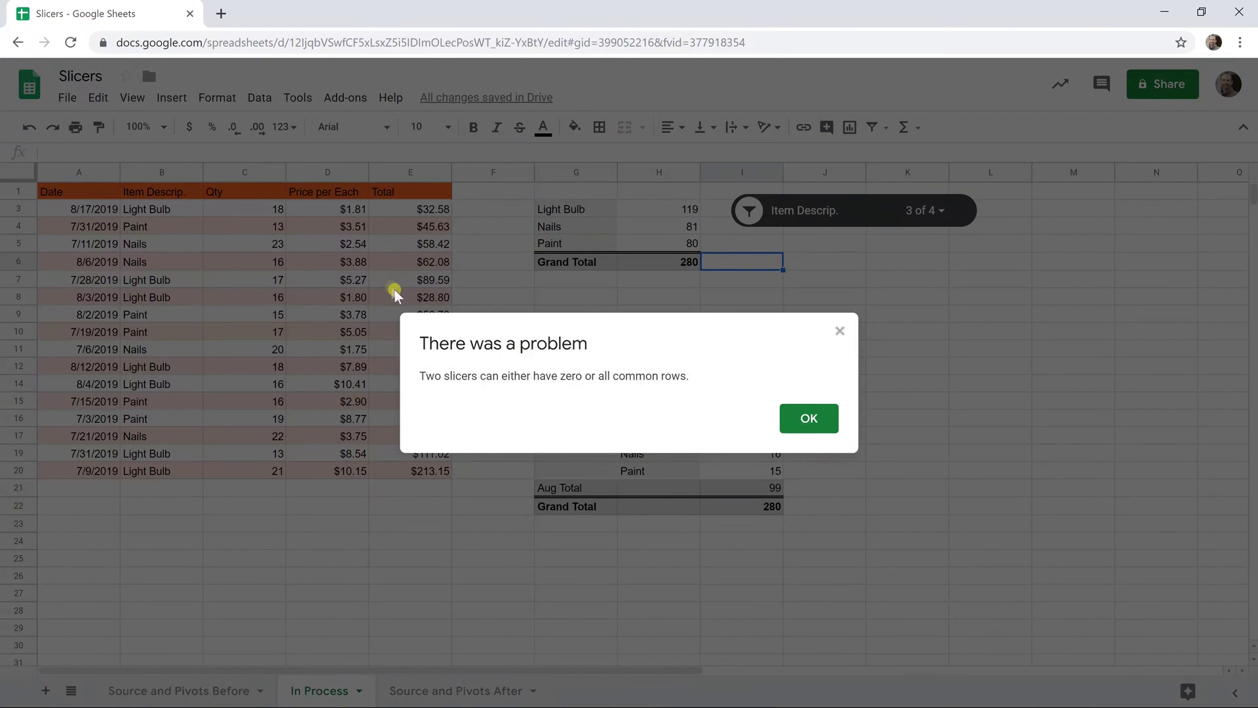
click(811, 430)
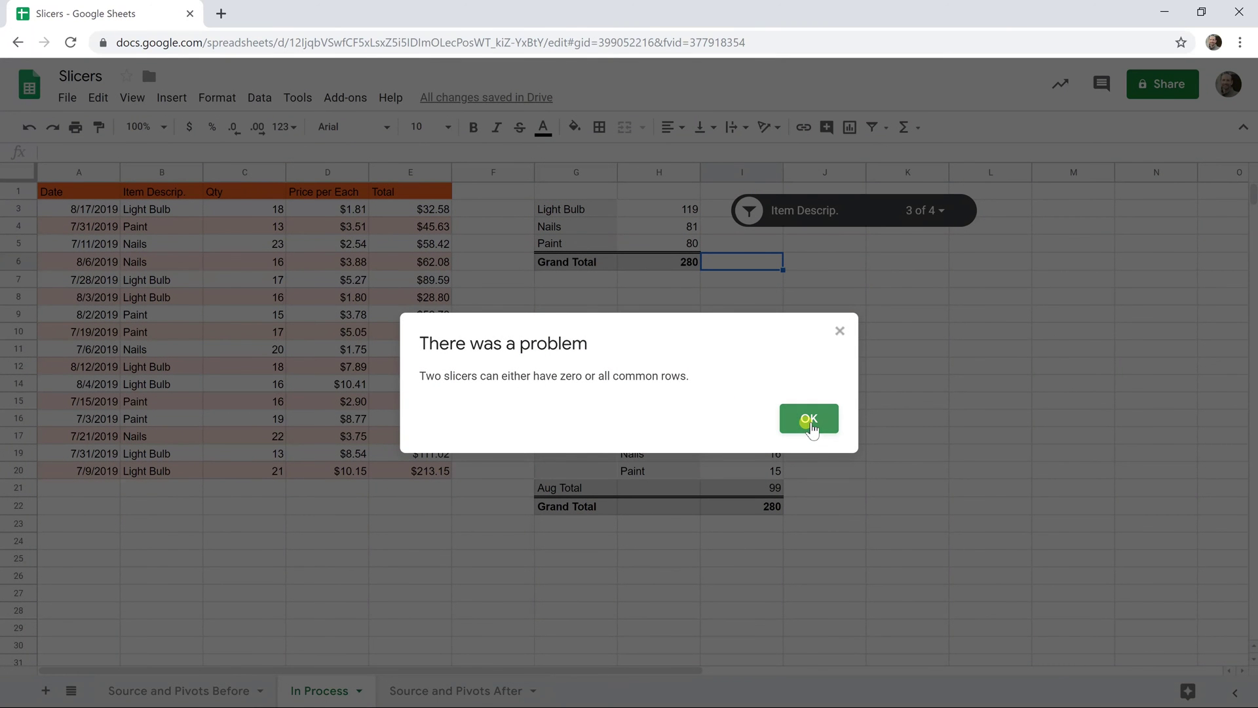
- Add a slicer for A1:E20 and place it below the Item Descrip. slicer
drag(417, 469, 75, 188)
click(268, 99)
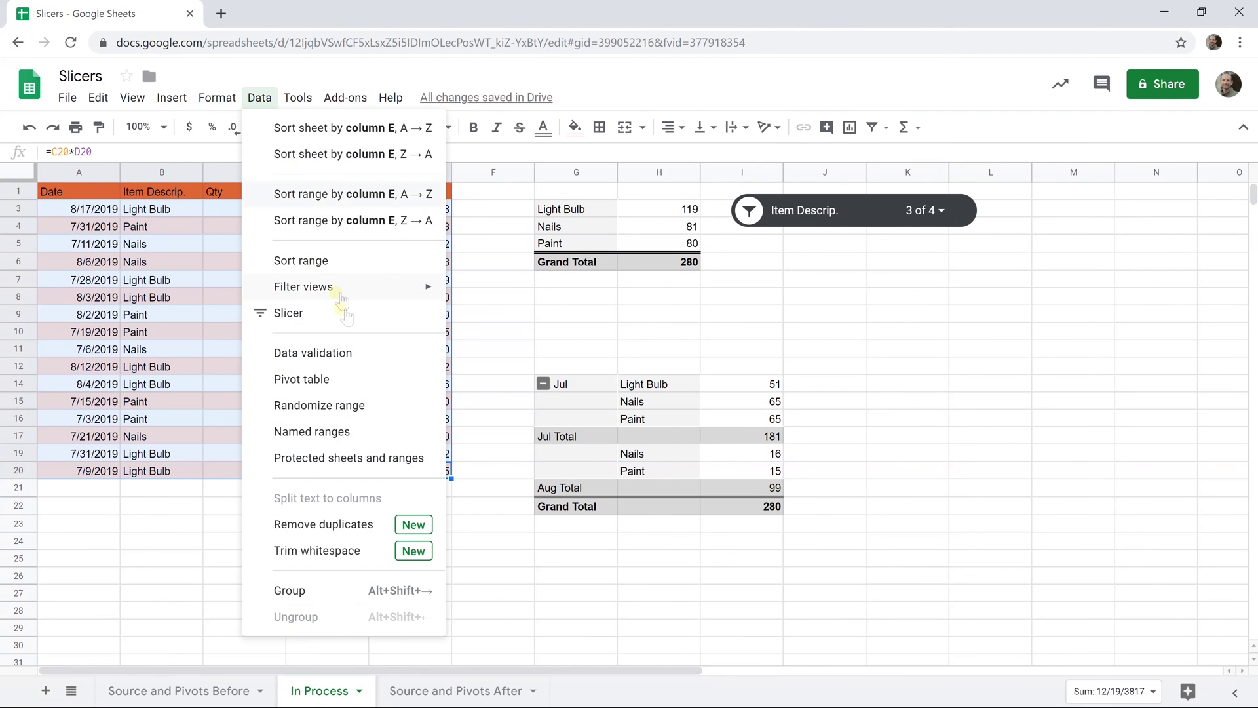
click(336, 314)
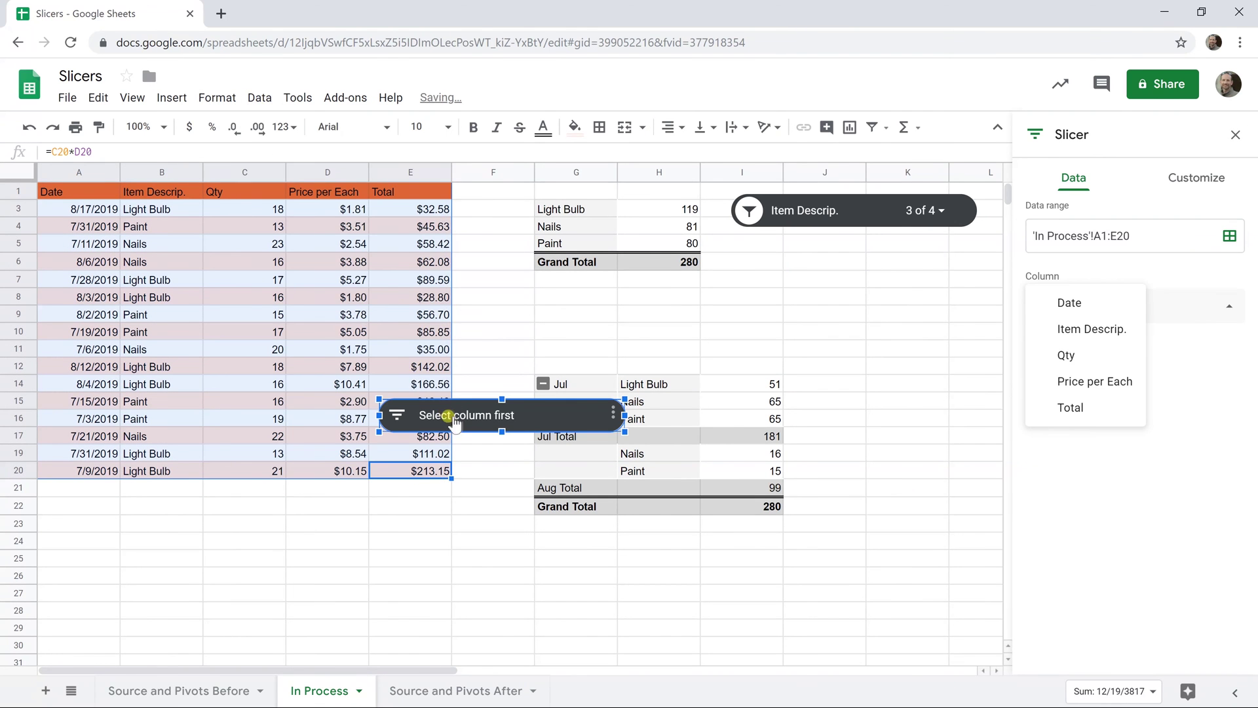
drag(457, 416, 809, 265)
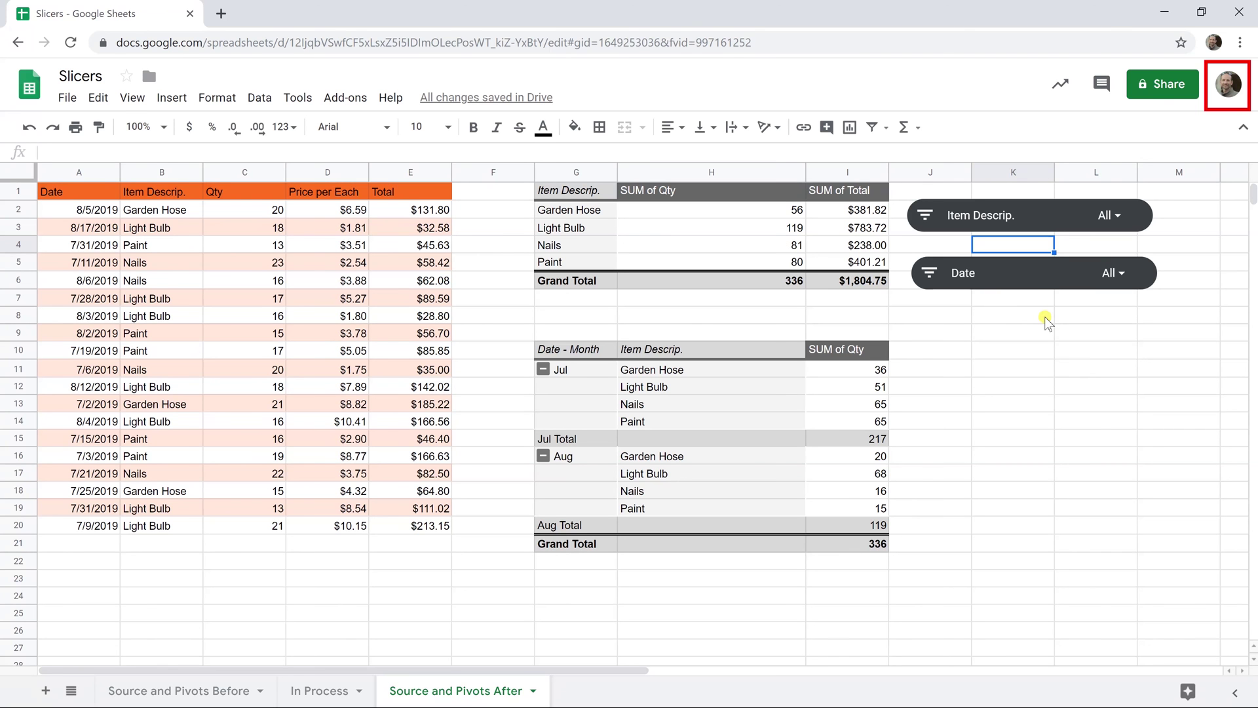
- Inspect the options menu of the finished example's Item Descrip. slicer
click(1040, 226)
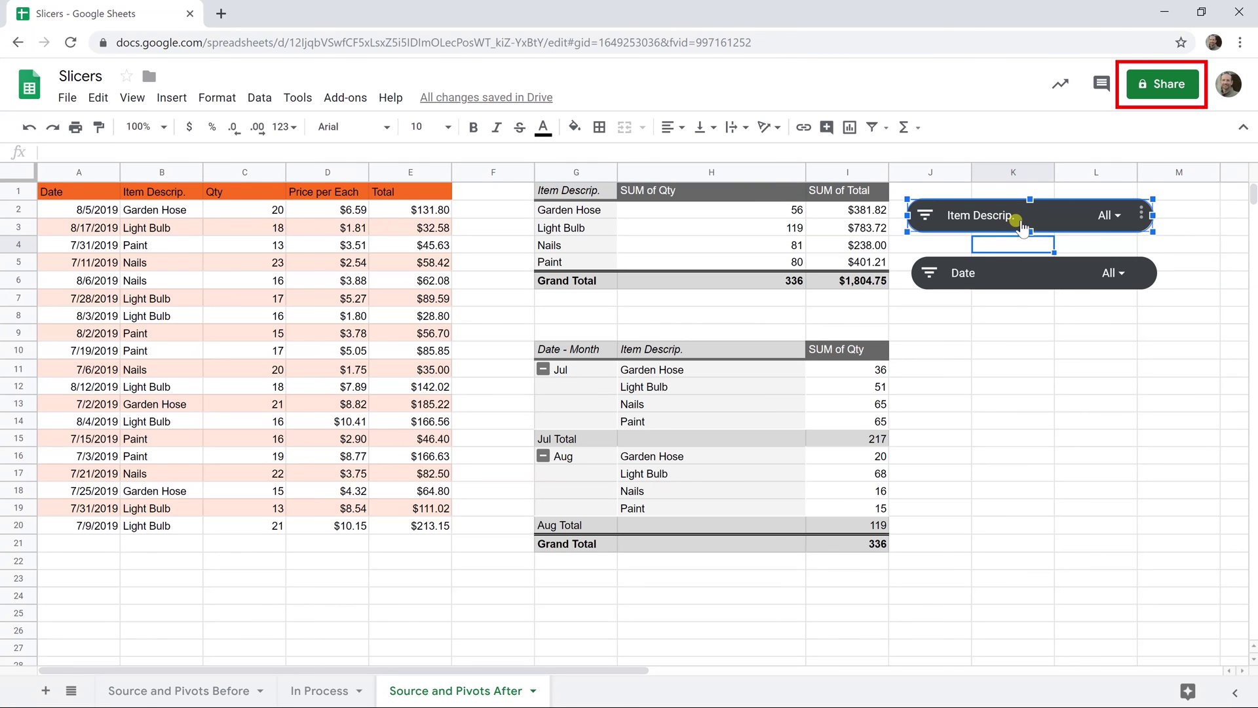
click(1139, 215)
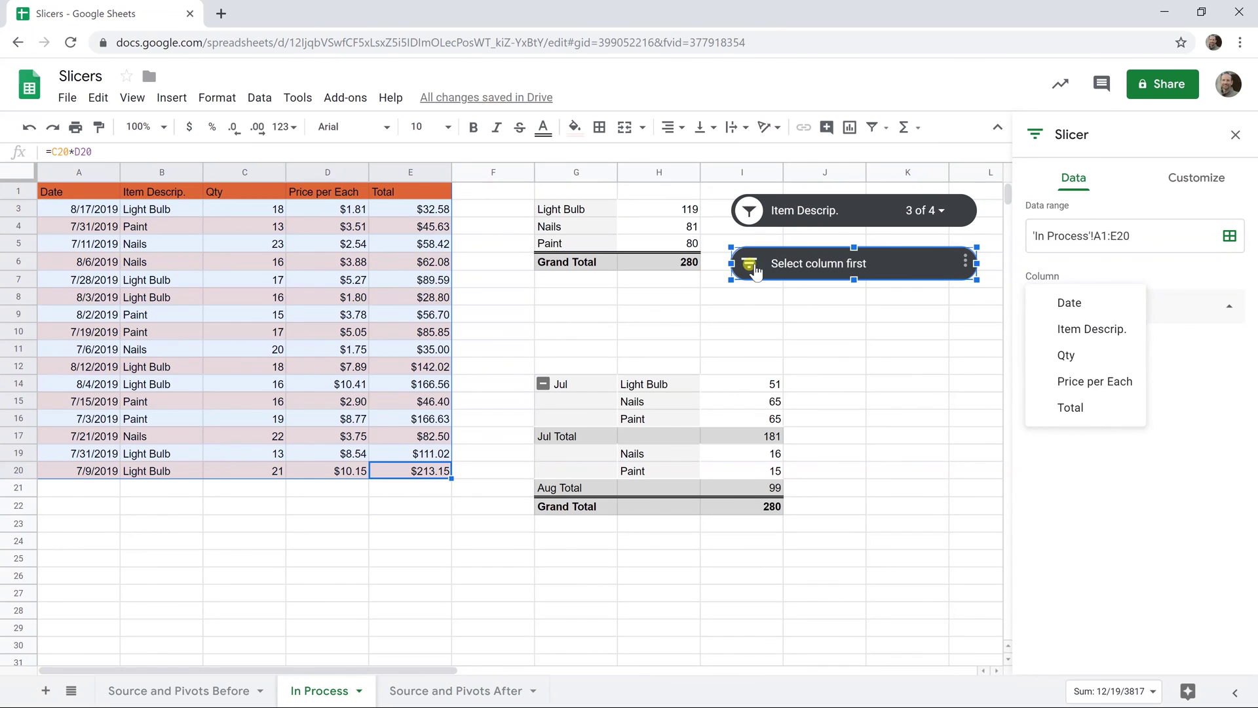
- Make the second slicer filter the Date column for dates after 8/1/2019
click(1070, 303)
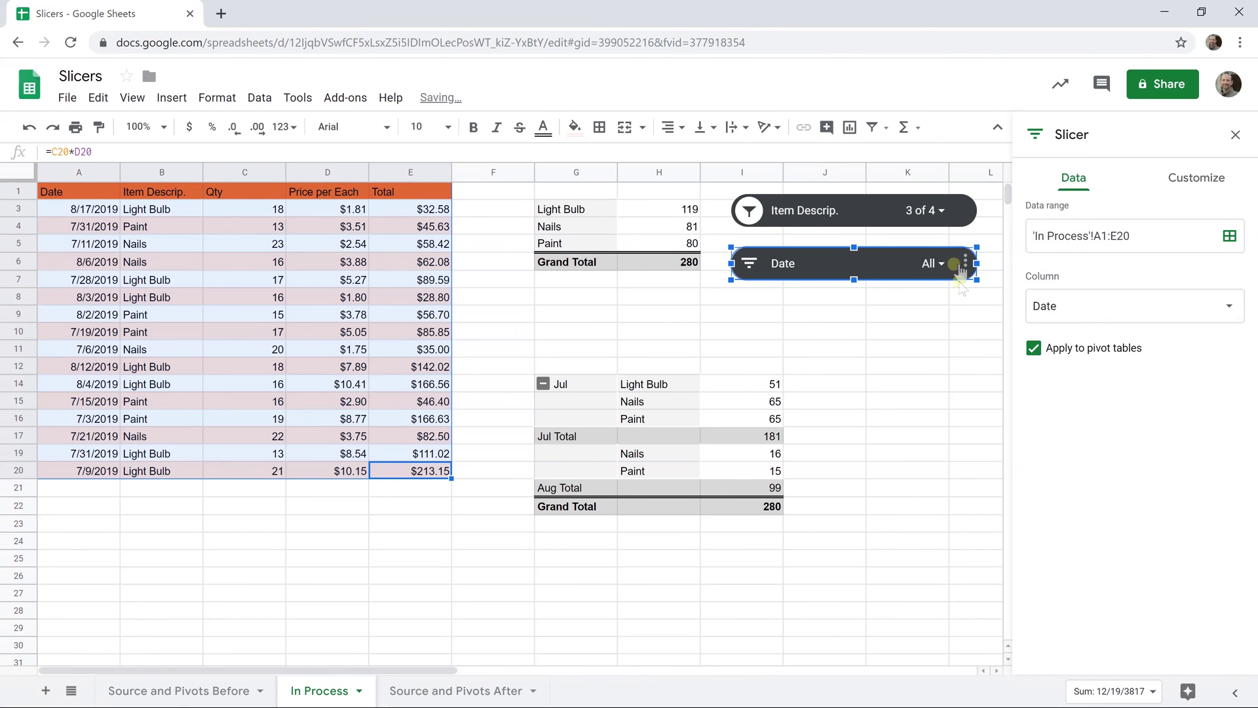
click(929, 262)
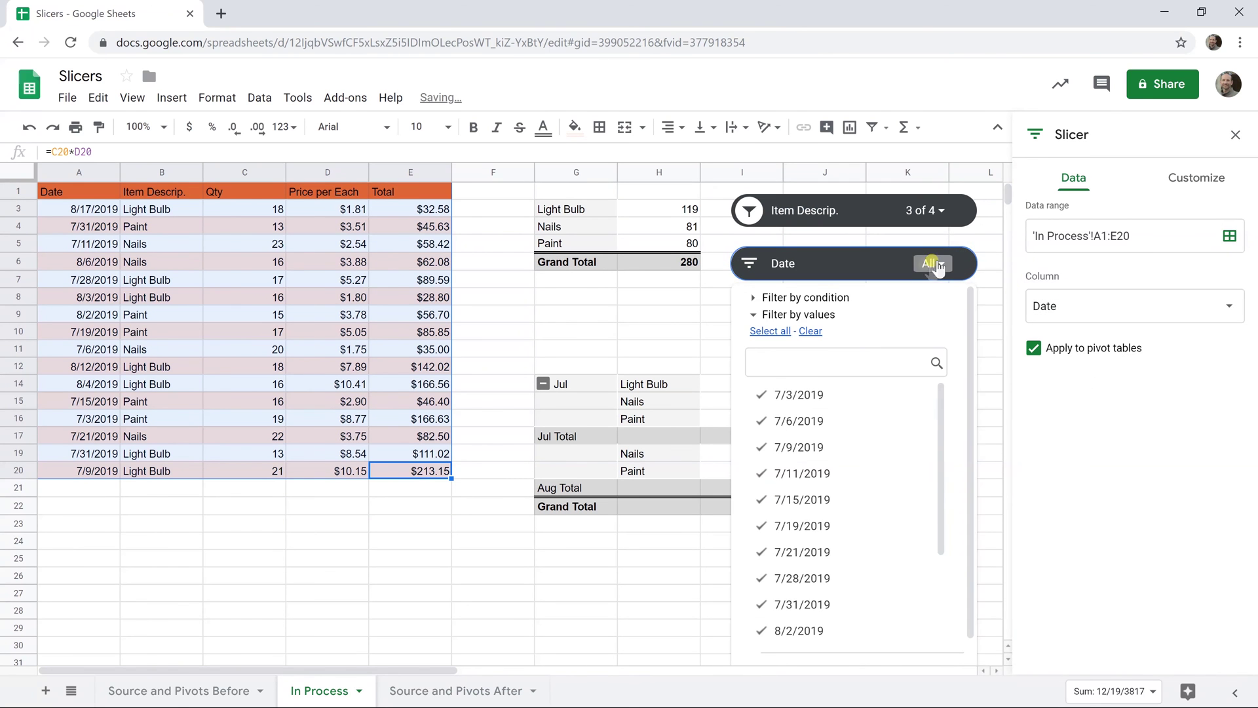
click(793, 316)
click(760, 299)
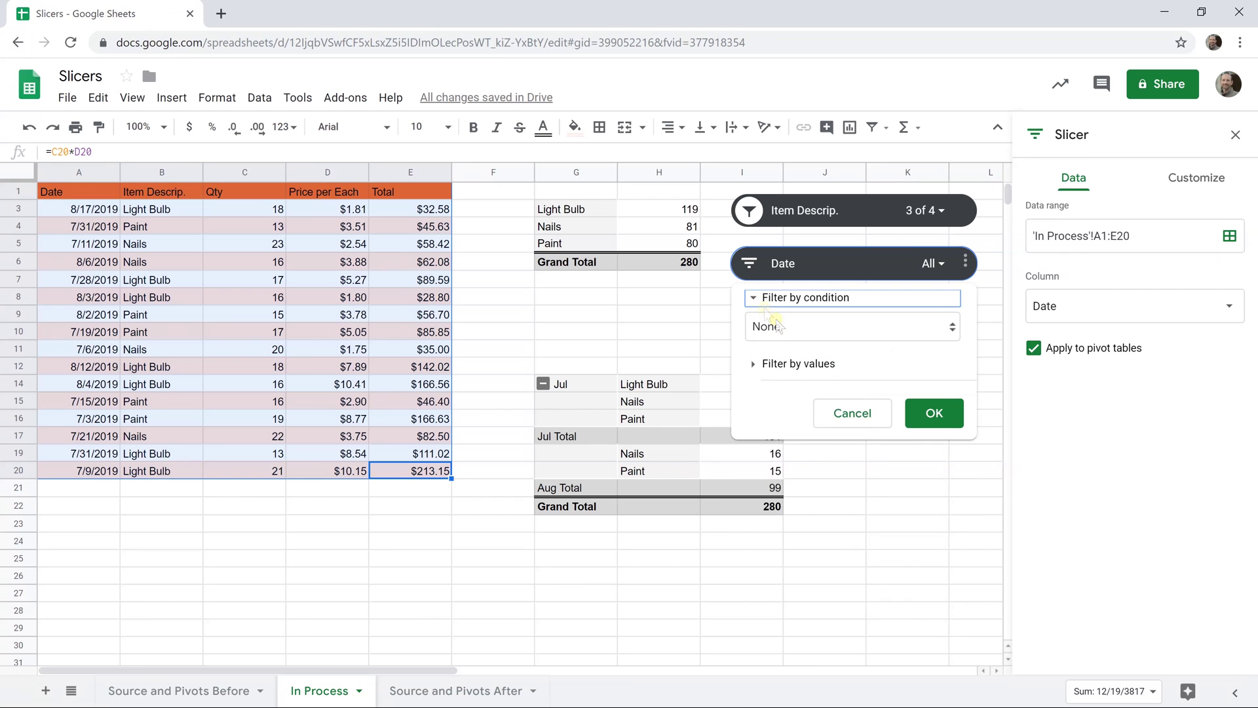
click(777, 326)
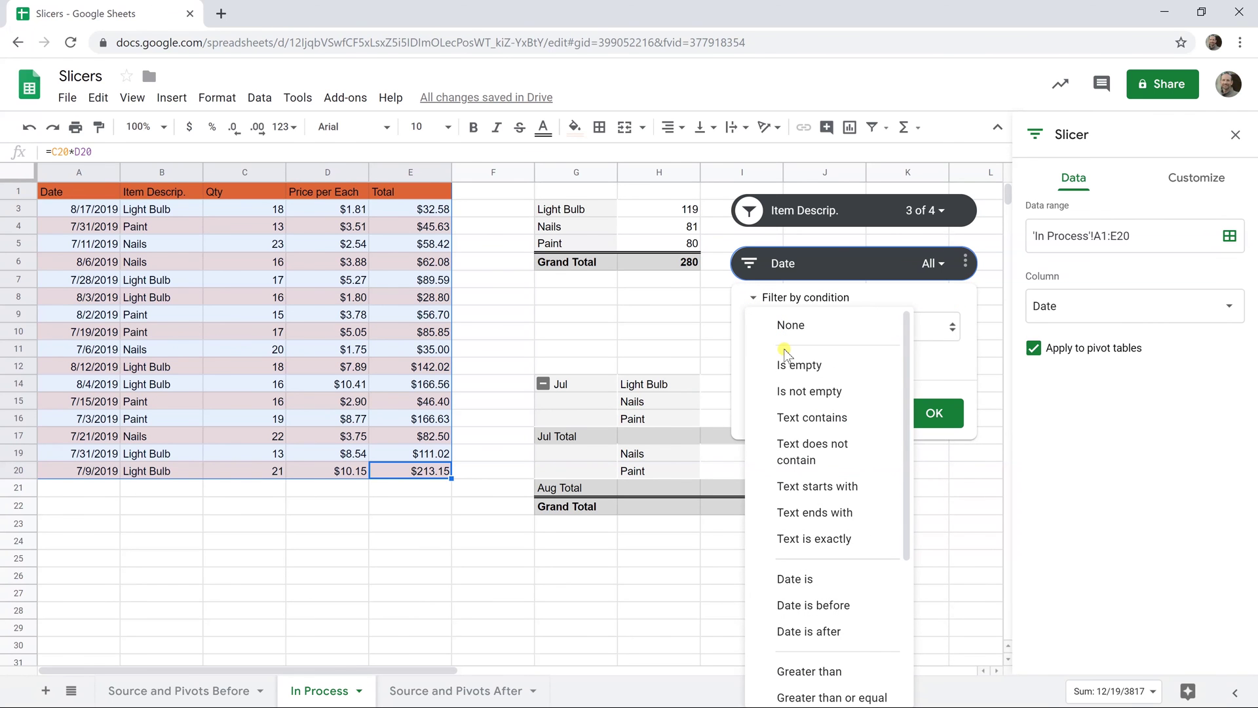
click(830, 631)
text(8/1/)
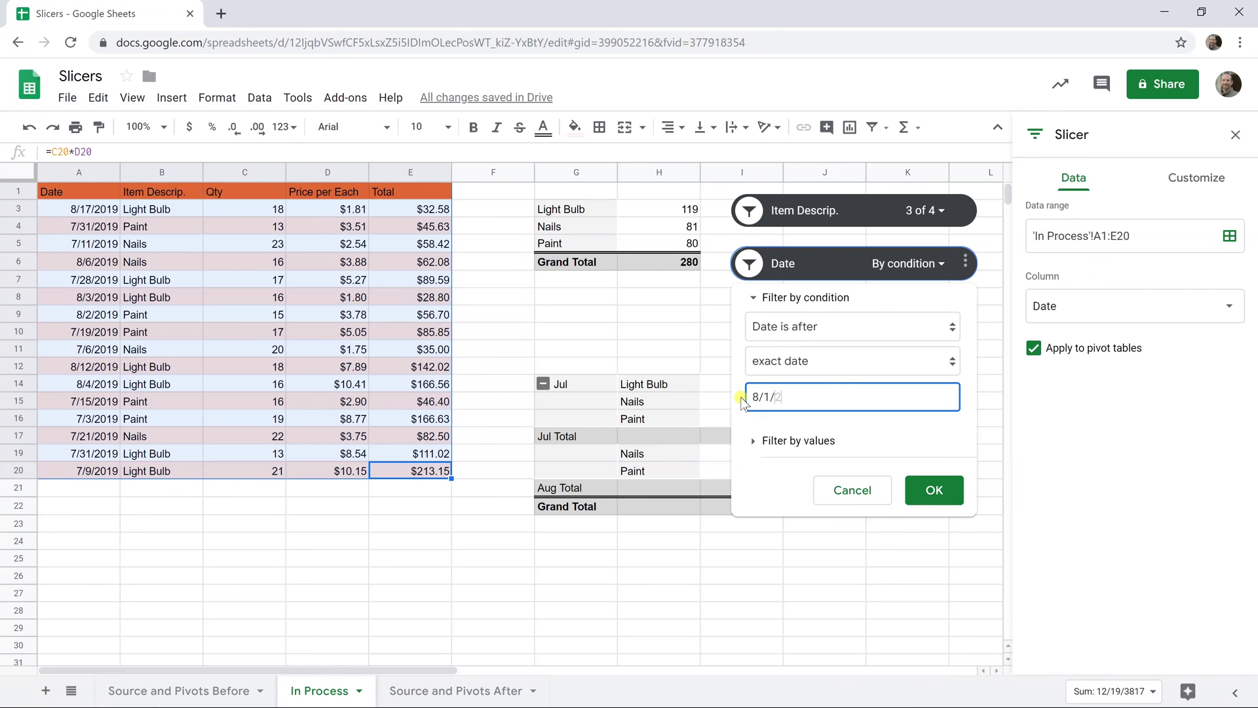
text(2019)
click(921, 490)
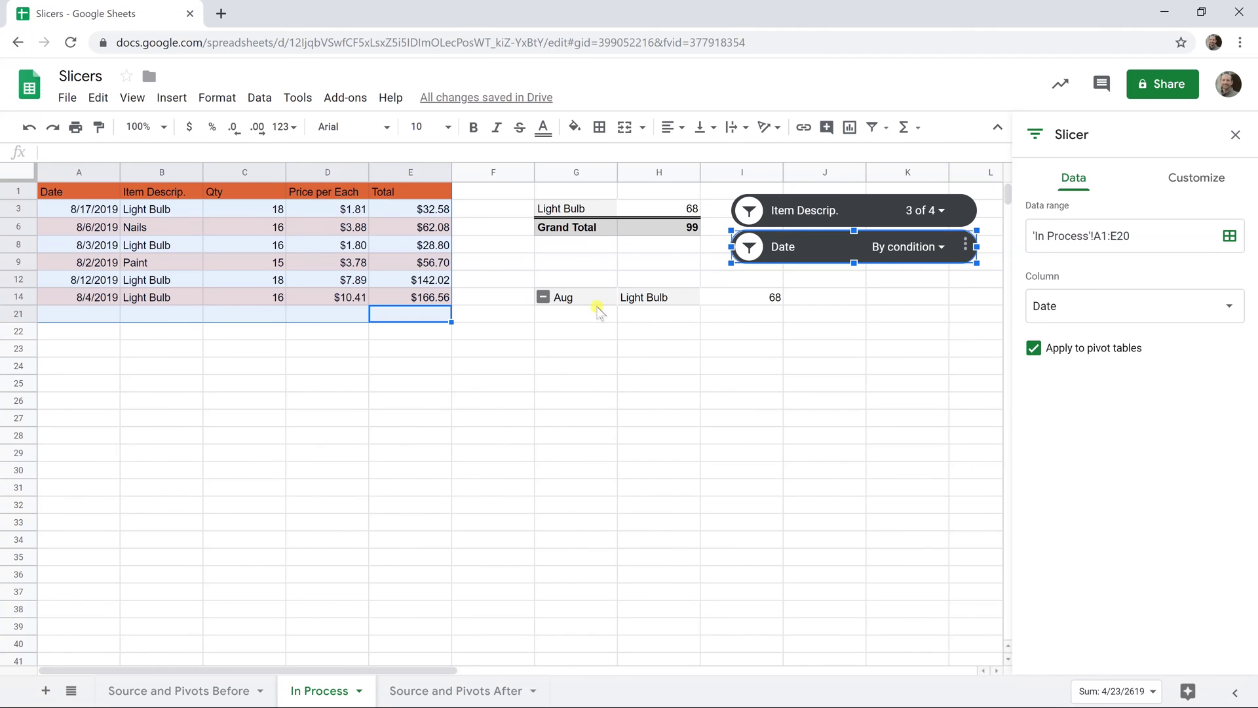
- Check the pivot's Aug row and Grand Total of 99, then review both slicers
click(596, 302)
click(655, 232)
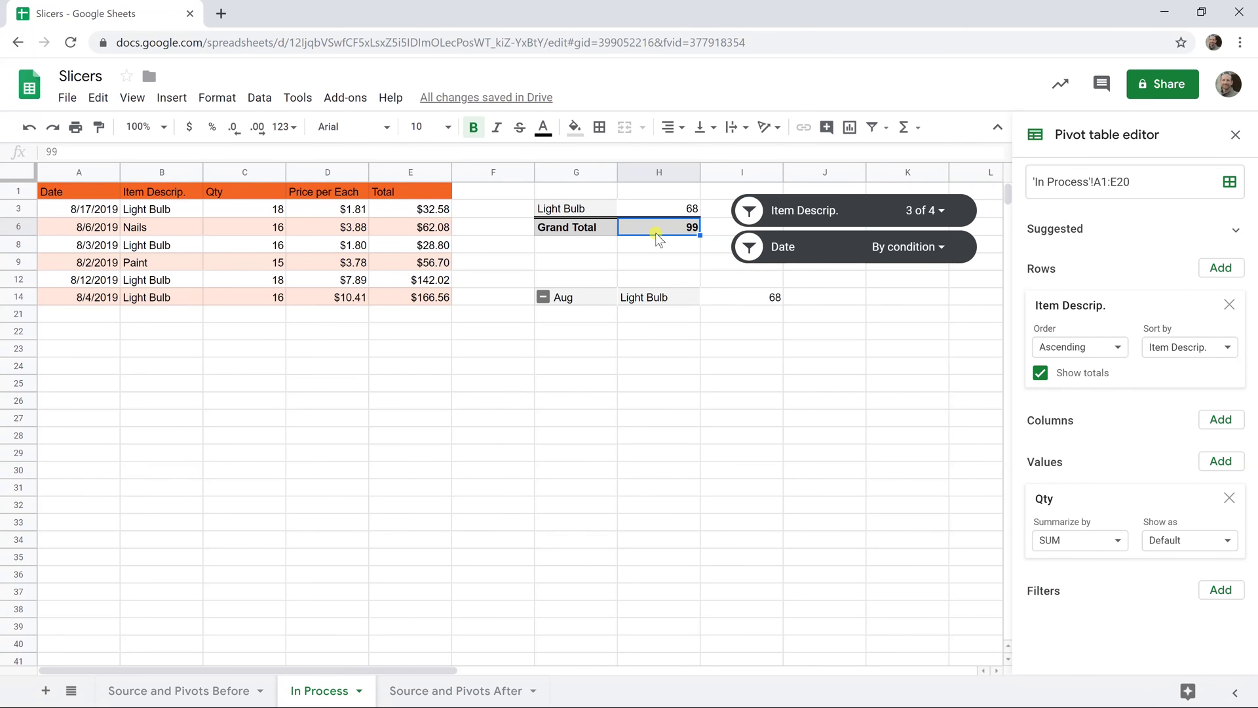
click(792, 211)
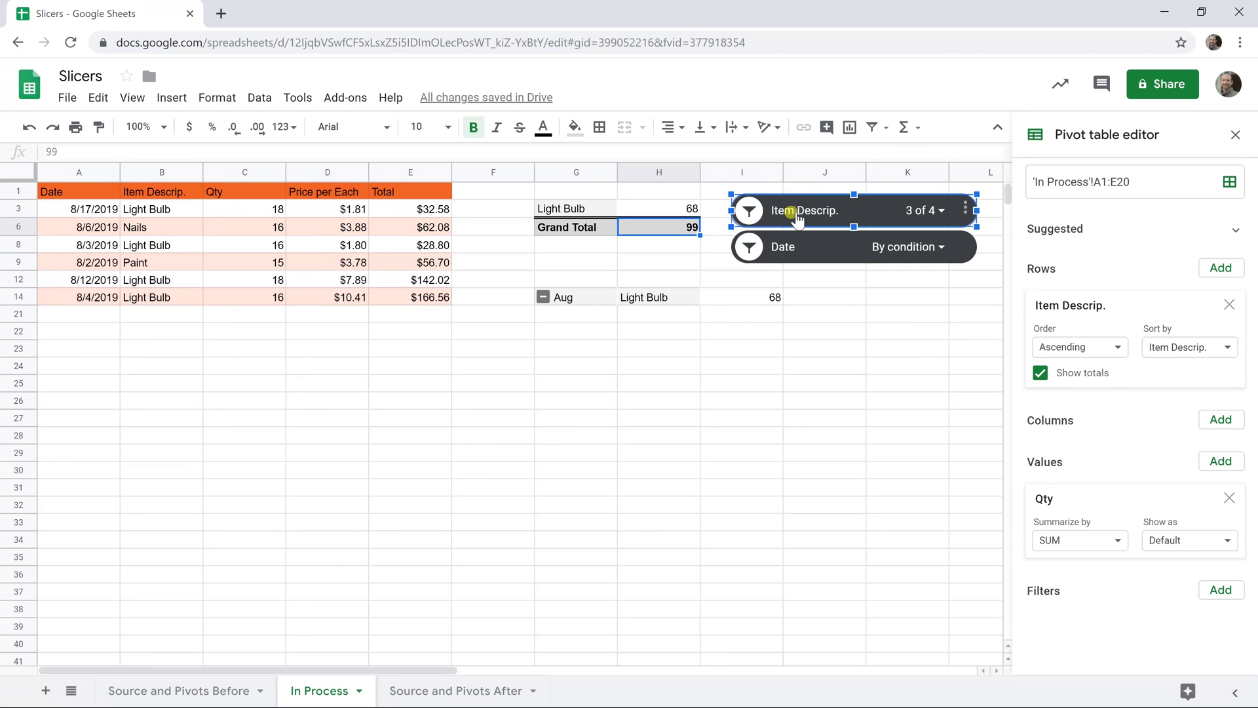
click(799, 249)
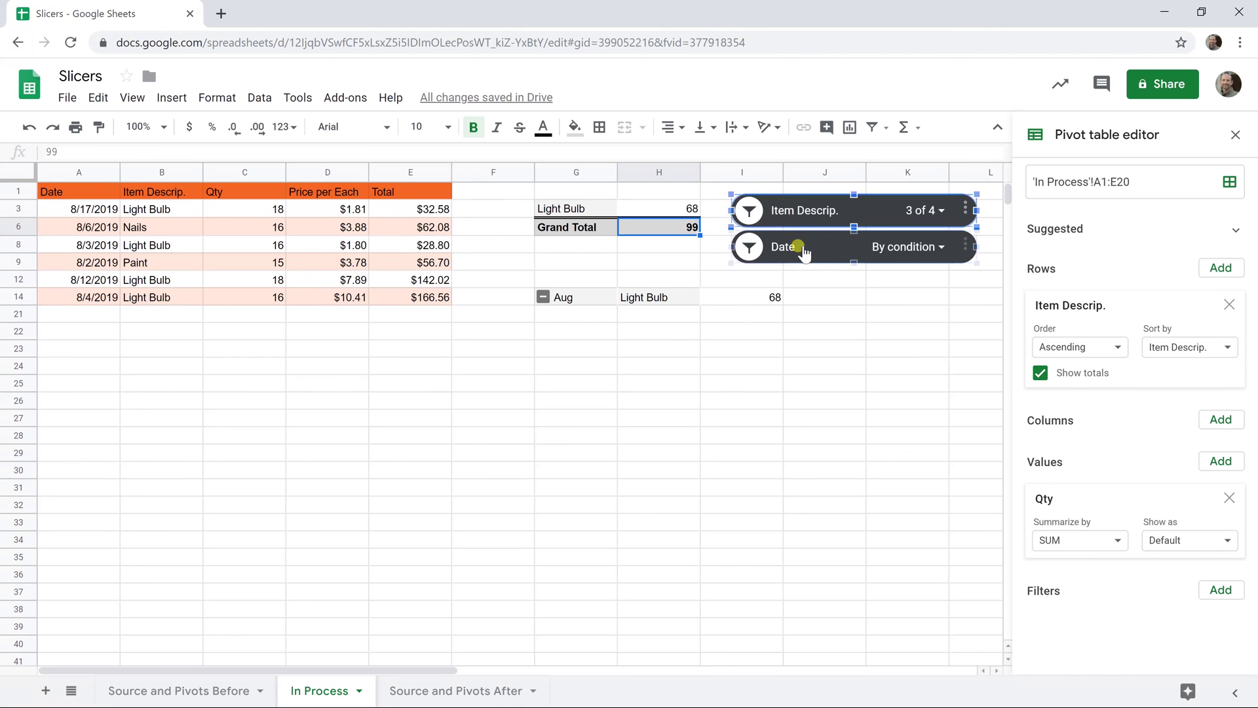
click(800, 213)
click(747, 367)
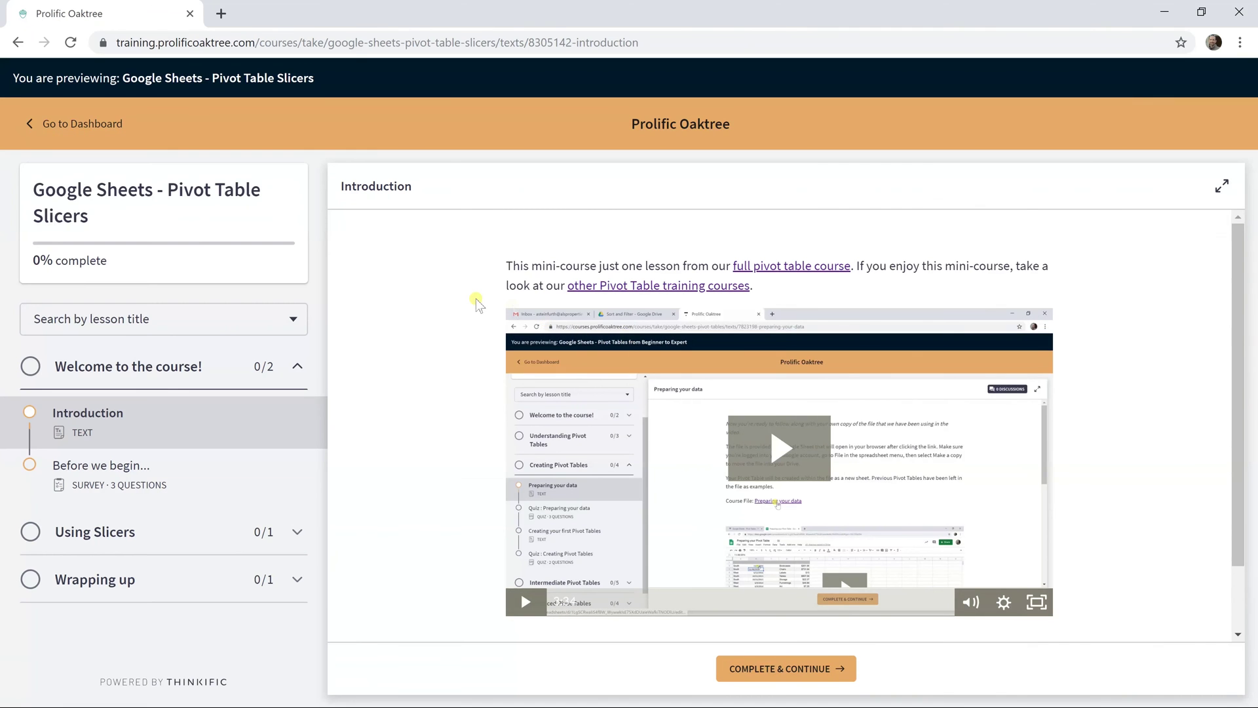
- Expand the Using Slicers section and open the What are Slicers lesson
click(150, 531)
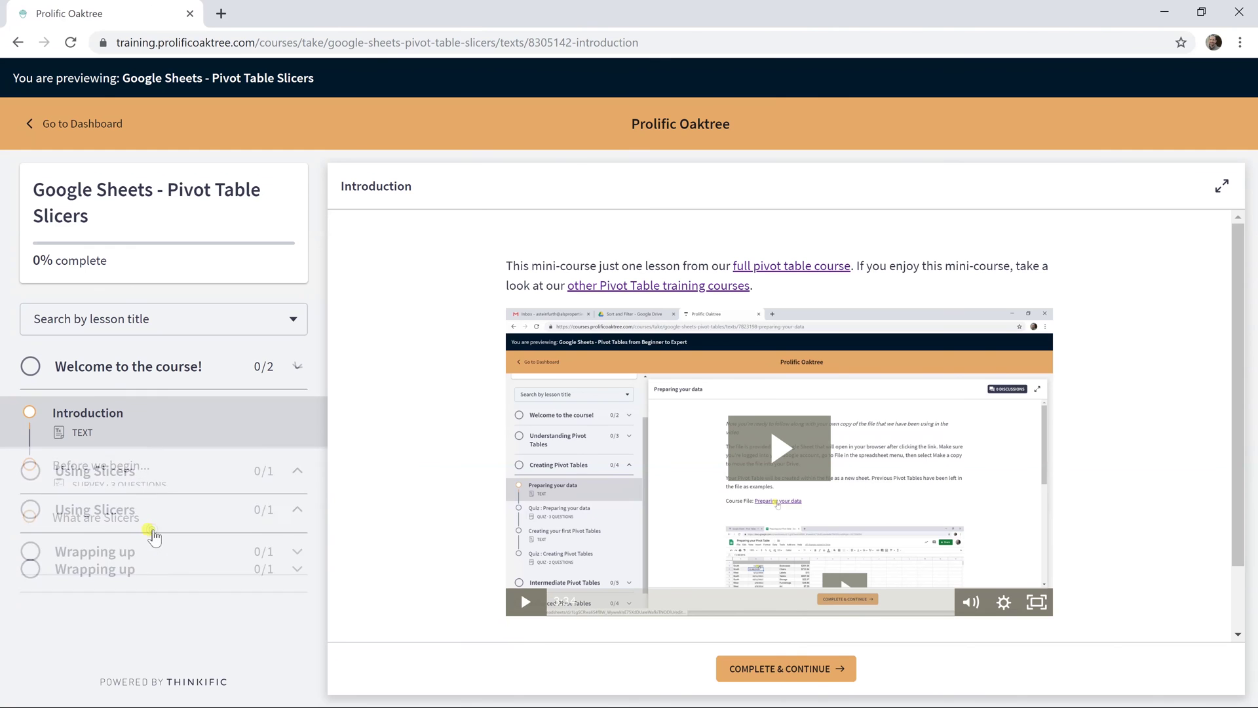
click(153, 481)
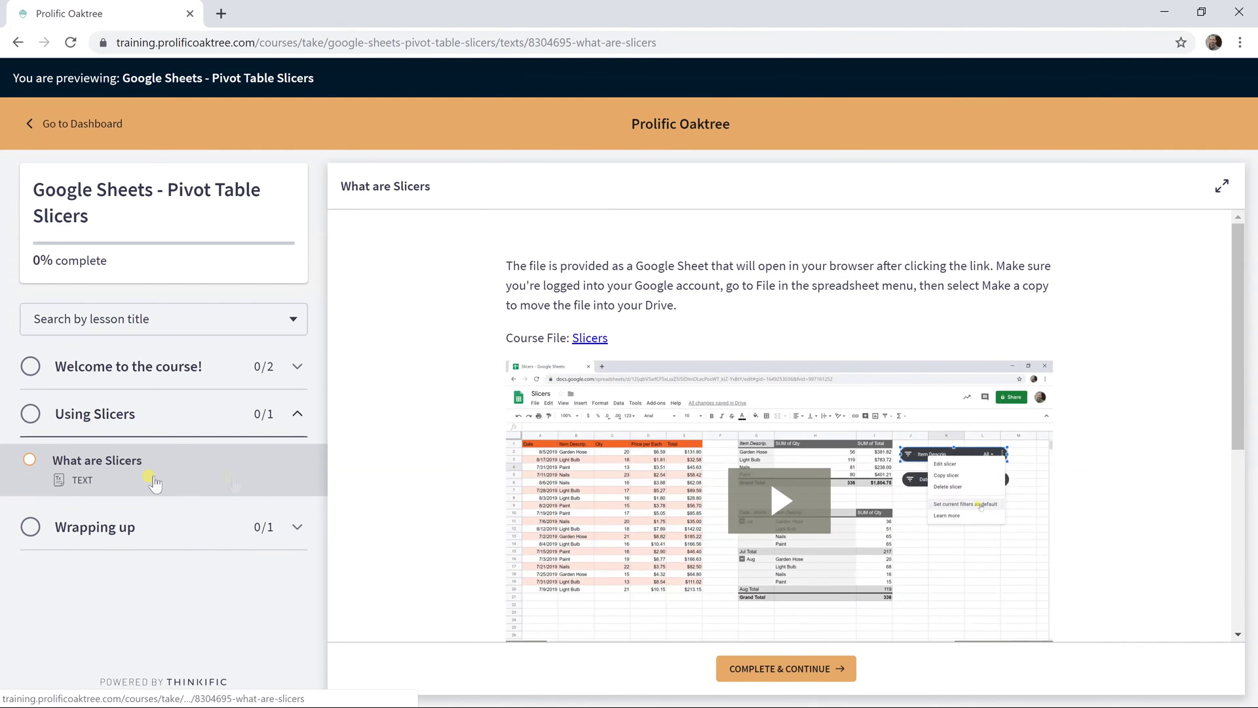
drag(1230, 375, 1238, 517)
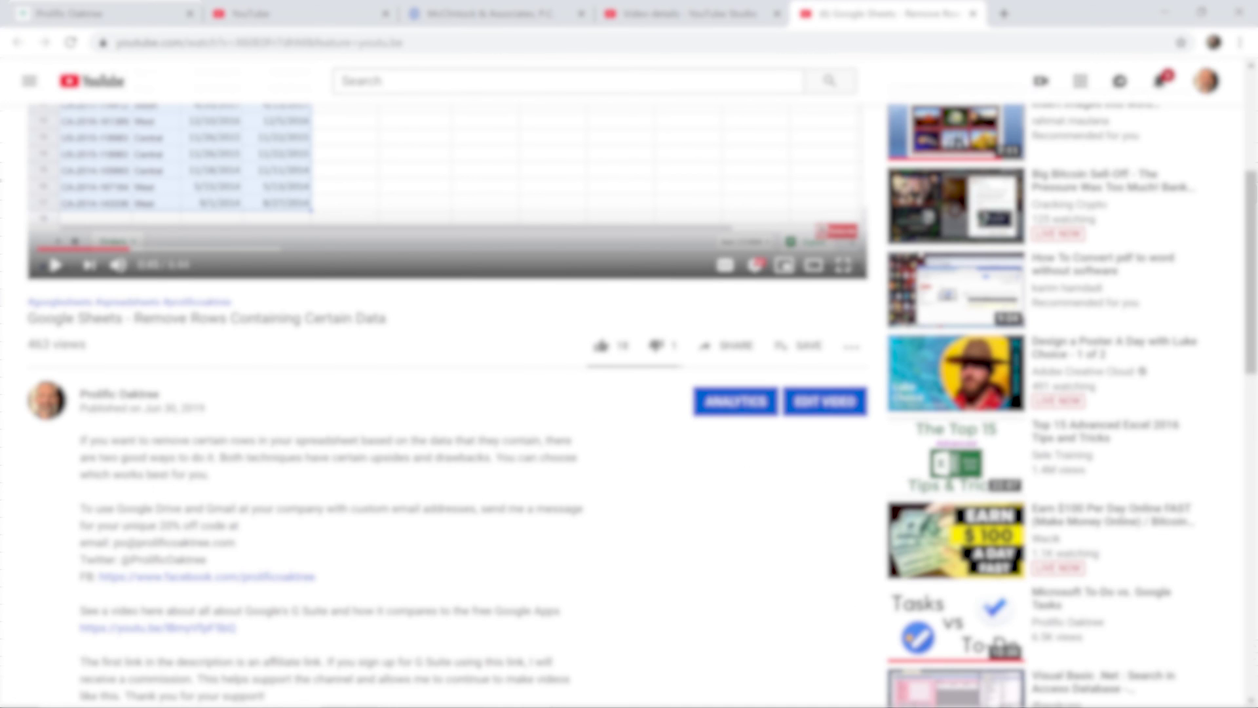